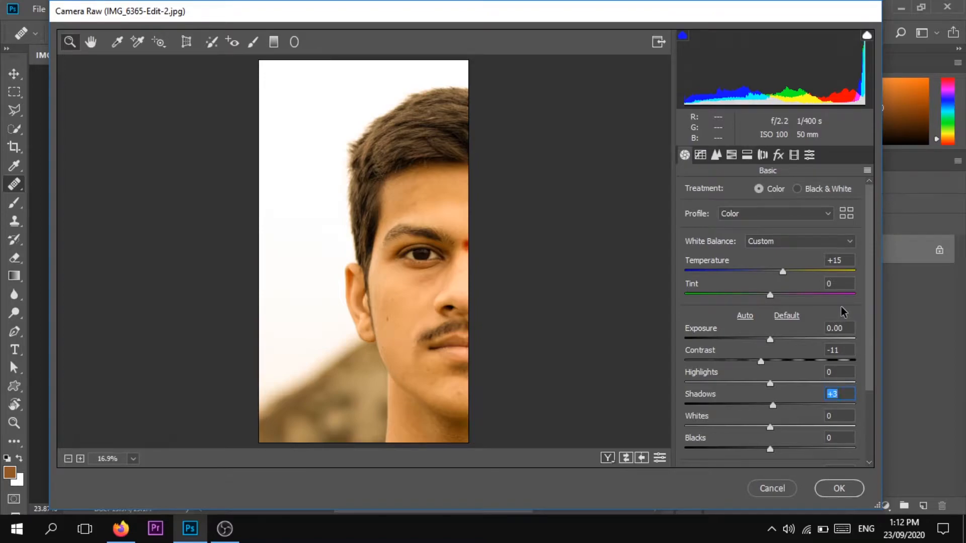
Apply the current Camera Raw adjustments to the portrait
click(868, 171)
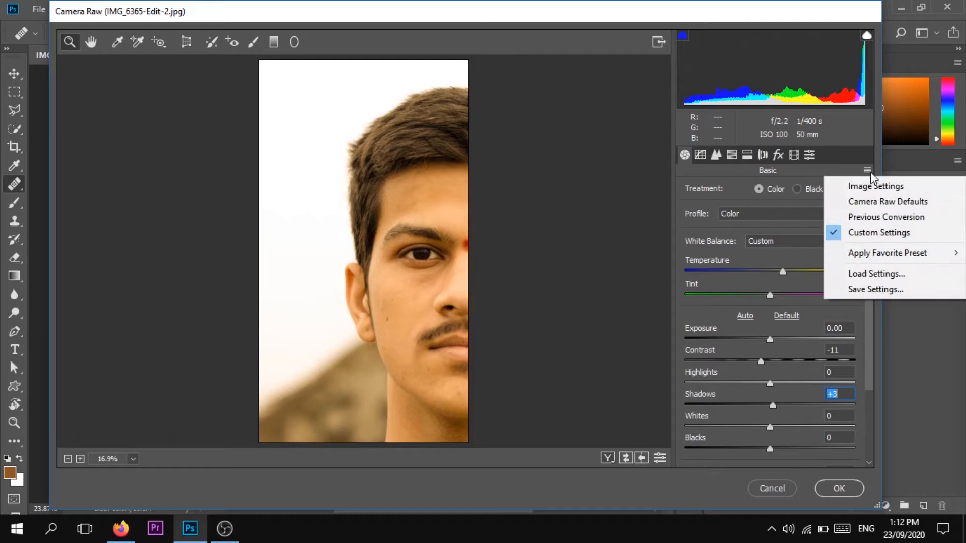
click(876, 204)
click(867, 170)
click(850, 216)
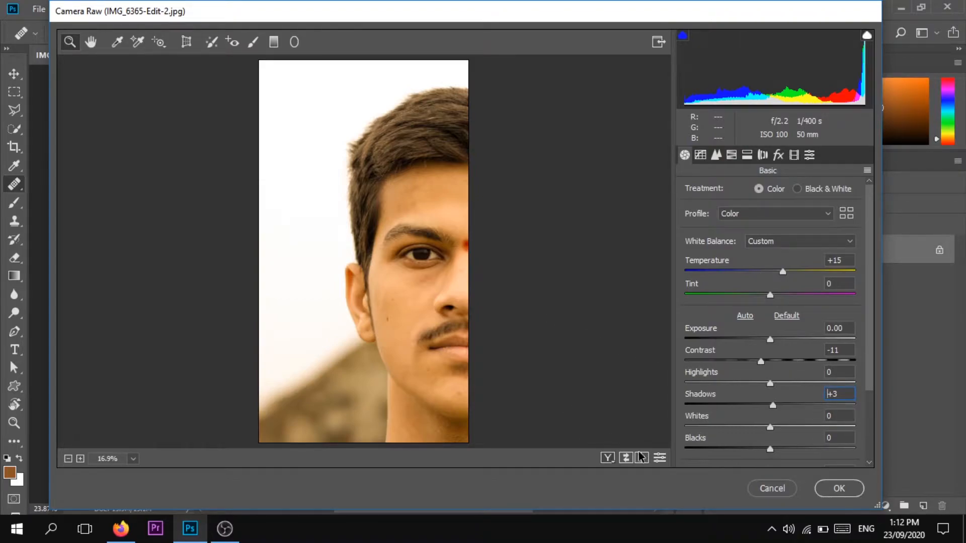
click(839, 488)
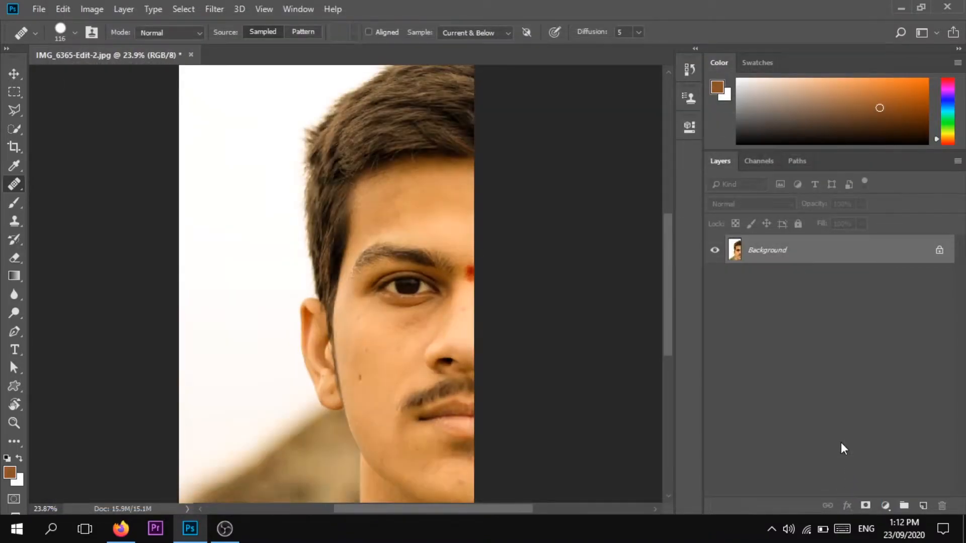
Create an empty layer above the Background, name it "Blemishesh" and make it the active layer
scroll(430, 304, down, 3)
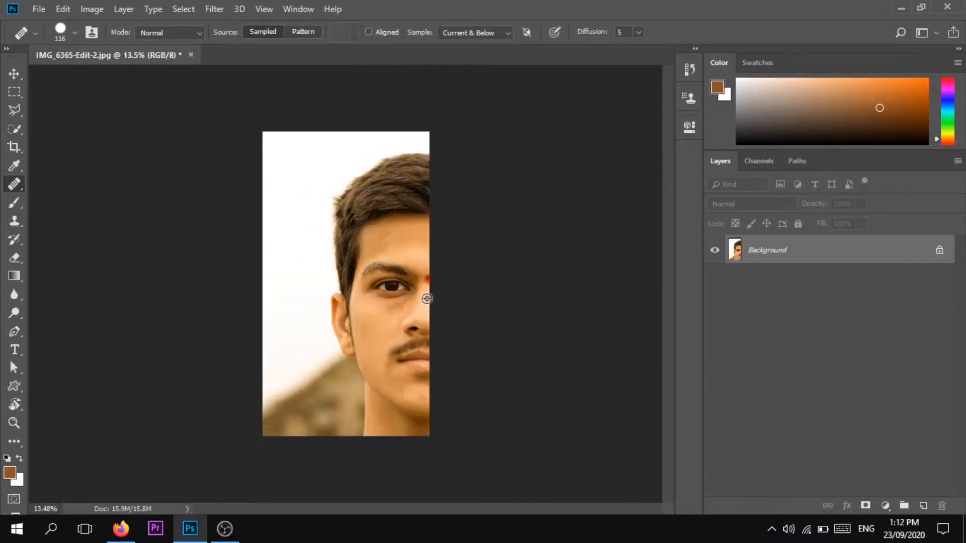
scroll(372, 312, up, 2)
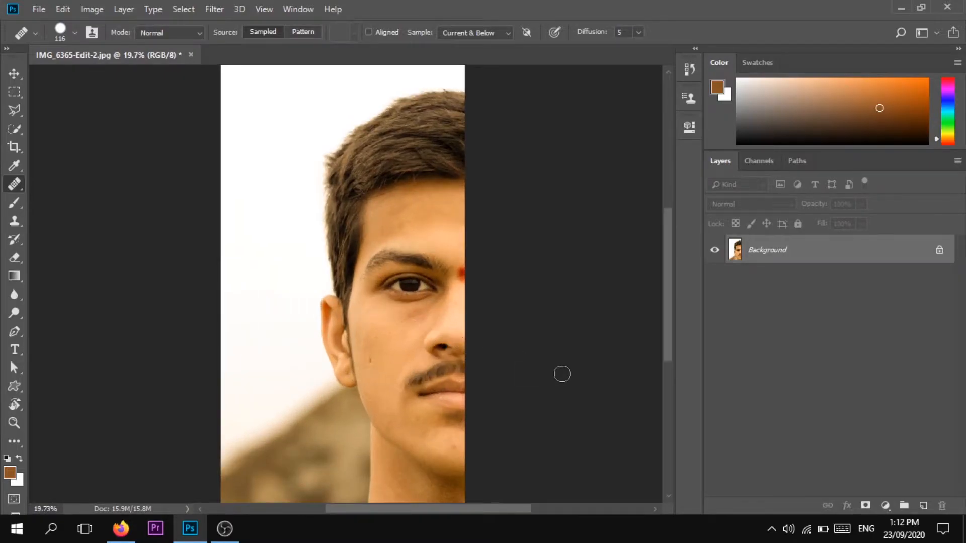
click(924, 505)
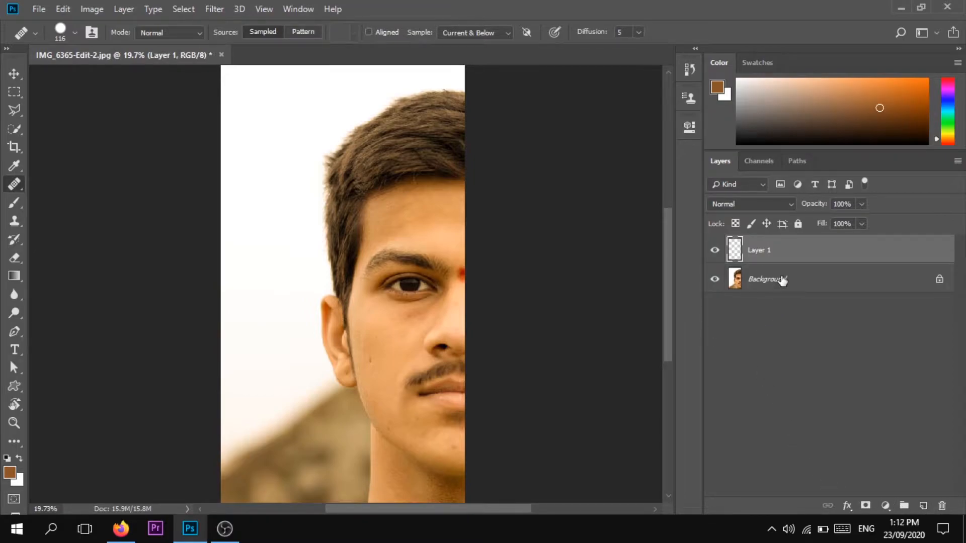
double_click(757, 251)
text(B)
click(848, 271)
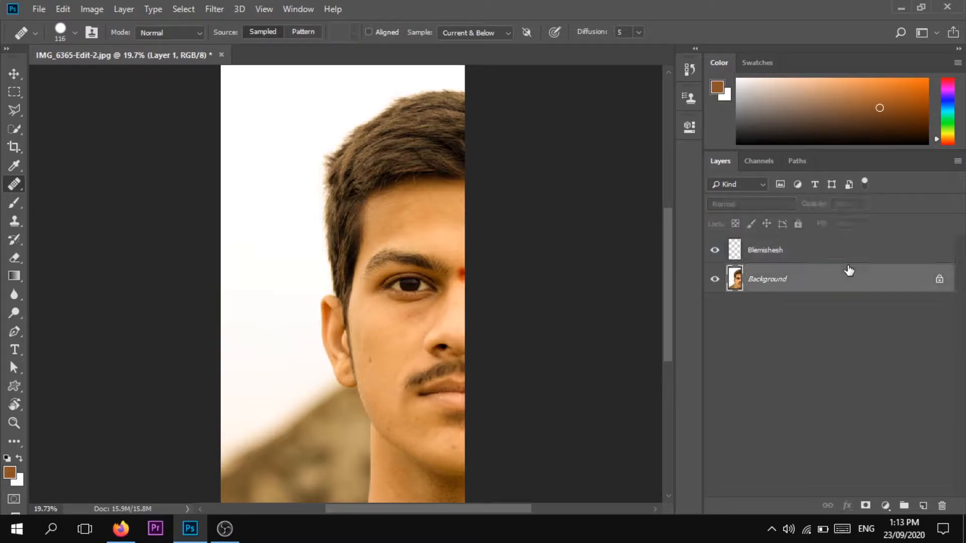
click(799, 253)
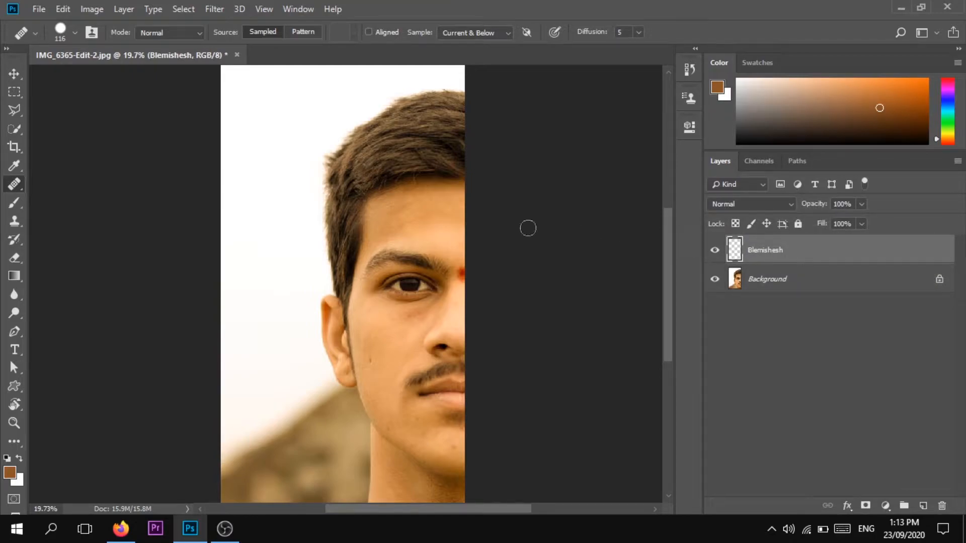
Choose the Healing Brush Tool and have it sample from Current & Below
right_click(11, 189)
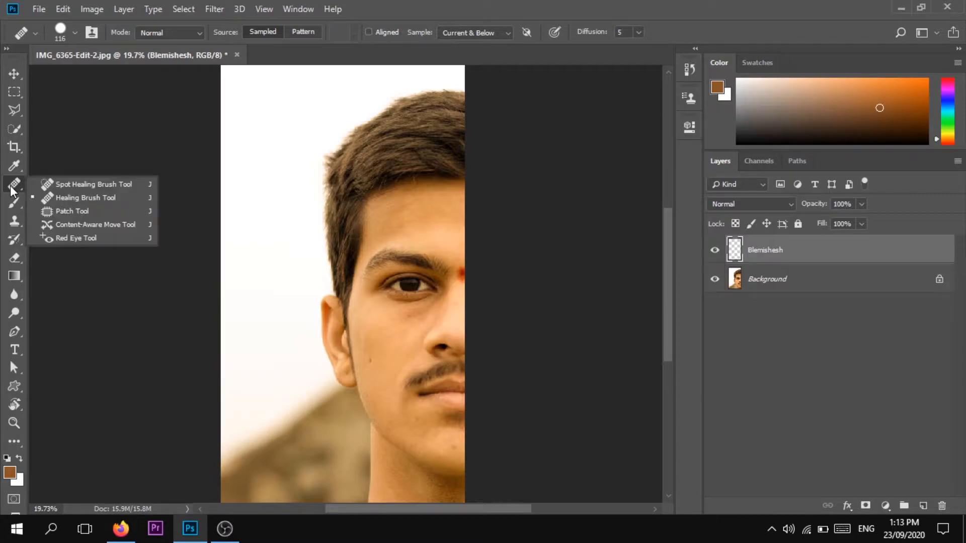
click(62, 196)
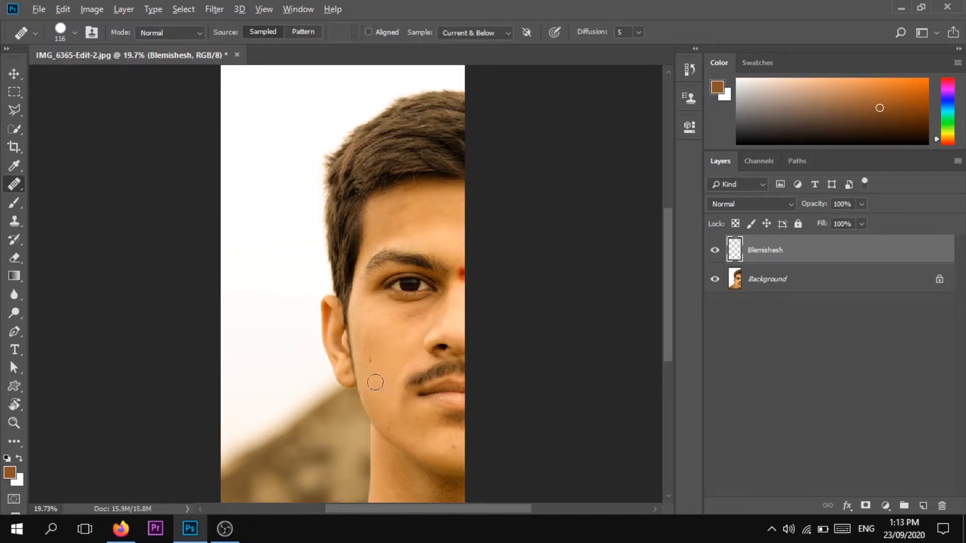
scroll(375, 382, up, 6)
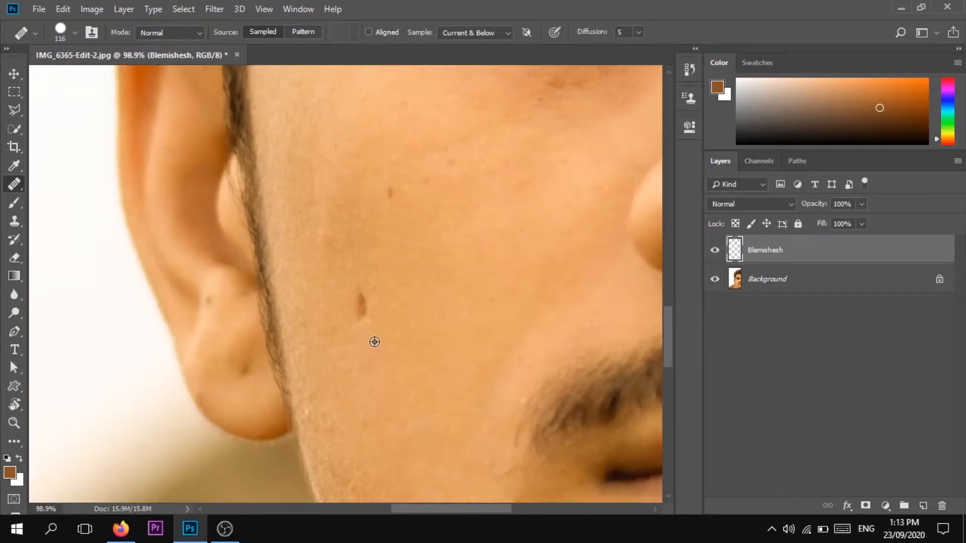
scroll(374, 341, up, 1)
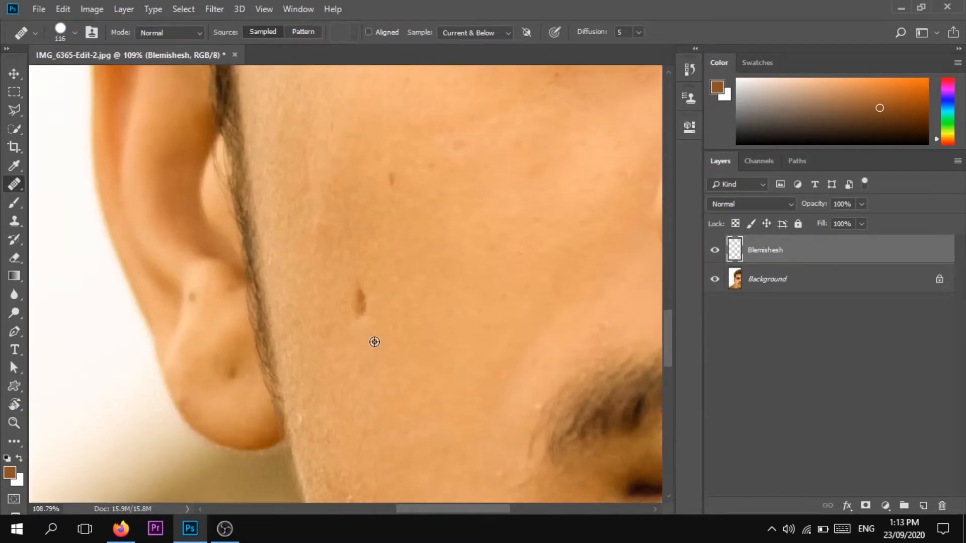
click(482, 32)
click(468, 59)
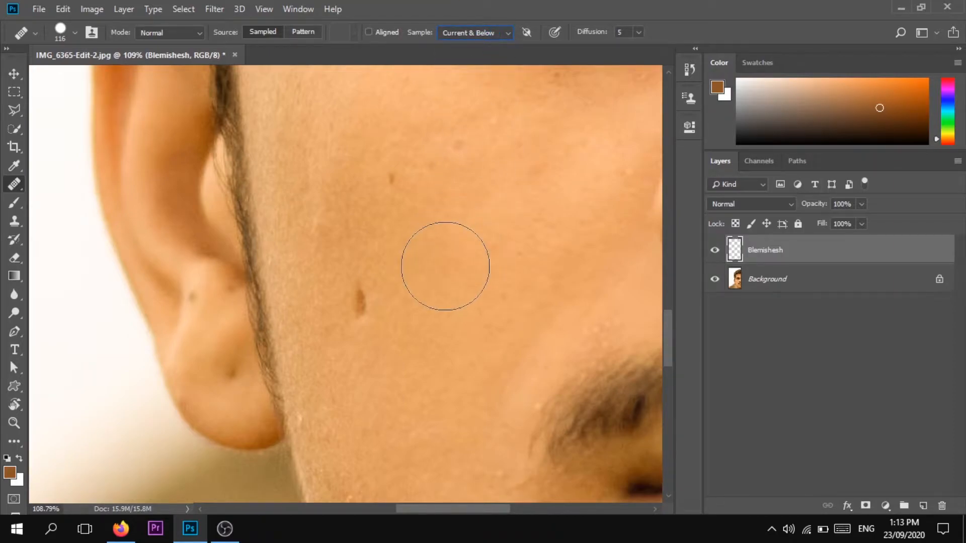
Heal the dark mole on the cheek and, with the brush reduced to size 83, the small spot above it, sampling clear skin
alt+click(442, 301)
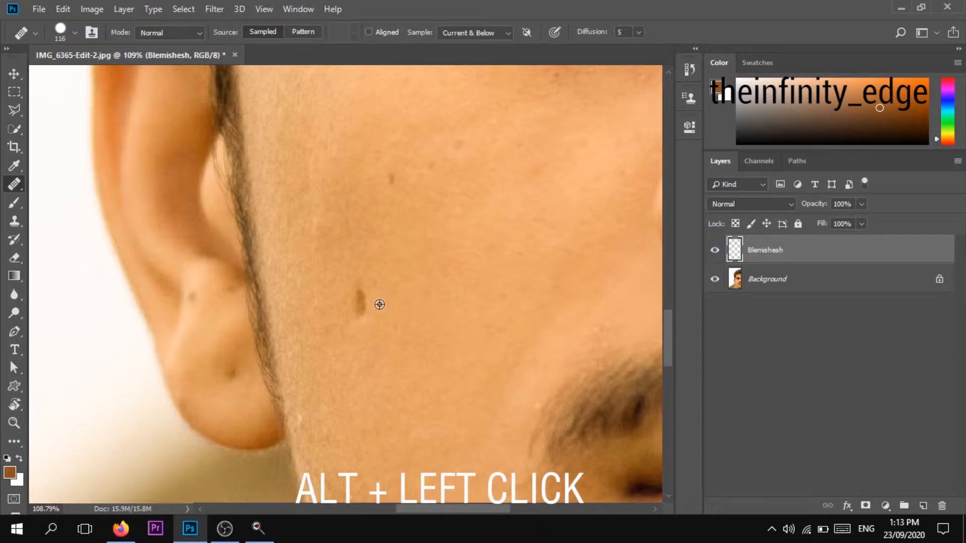
mouse_move(367, 307)
mouse_down()
mouse_move(364, 317)
mouse_move(360, 296)
mouse_up()
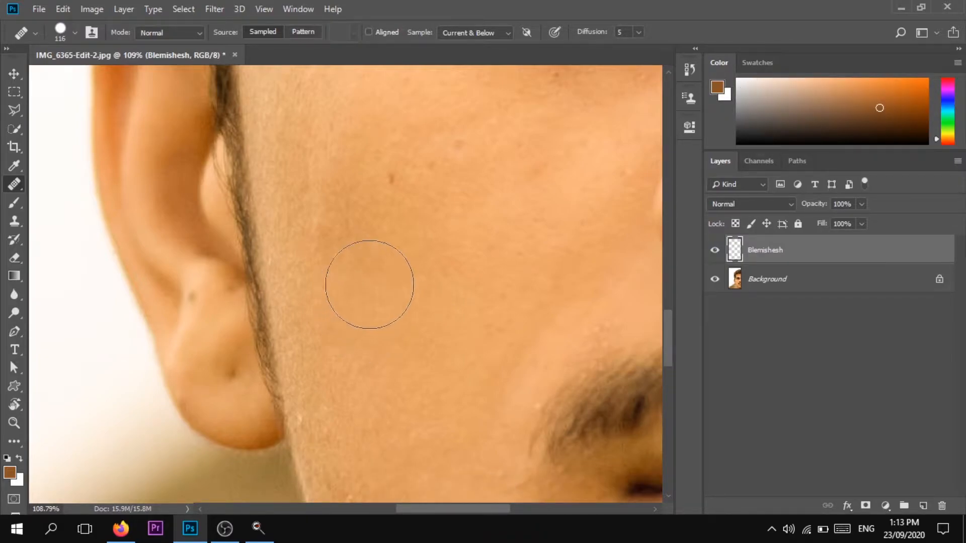
alt+right_click(499, 210)
drag(497, 210, 488, 212)
alt+click(487, 212)
click(392, 179)
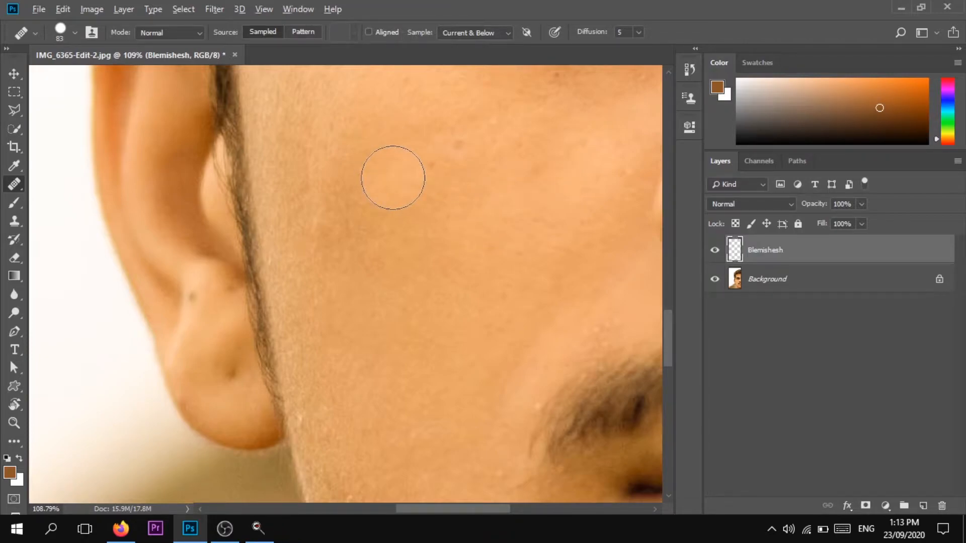
Heal the dark patch on the forehead above the eyebrow, using clear skin just beside it as the source
scroll(393, 177, down, 5)
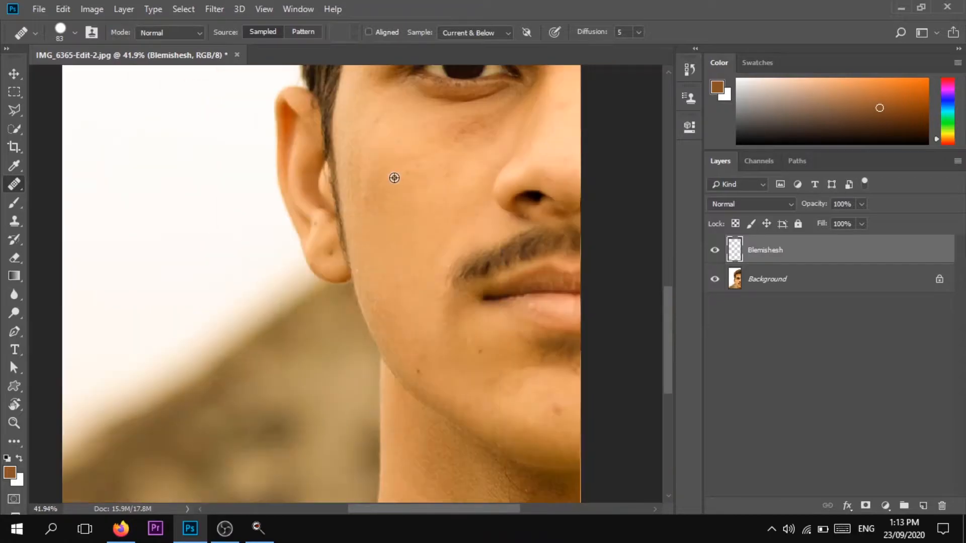
scroll(403, 198, up, 3)
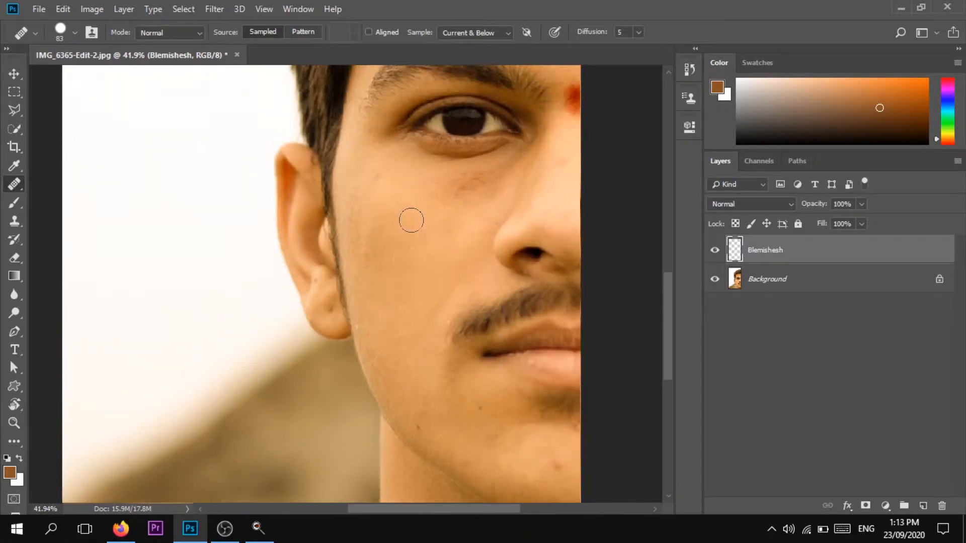
scroll(413, 231, up, 5)
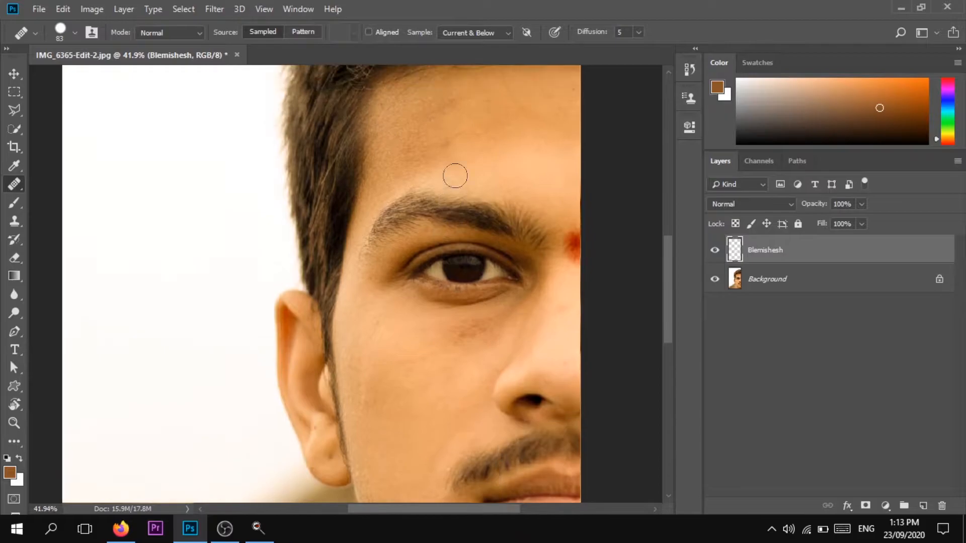
scroll(458, 186, up, 1)
scroll(459, 190, up, 5)
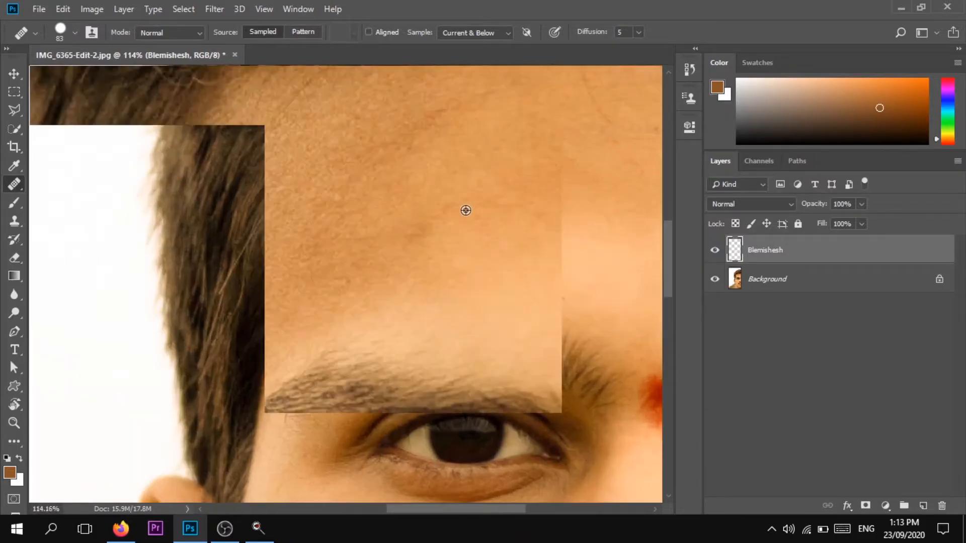
alt+click(470, 254)
click(423, 233)
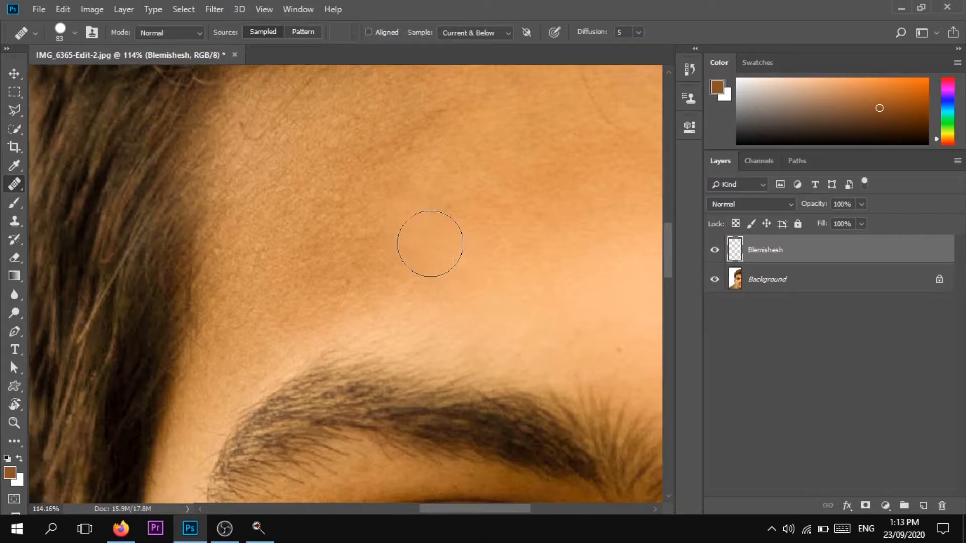
Add a Black & White adjustment layer above the Blemishesh layer
scroll(475, 227, down, 3)
scroll(478, 226, down, 6)
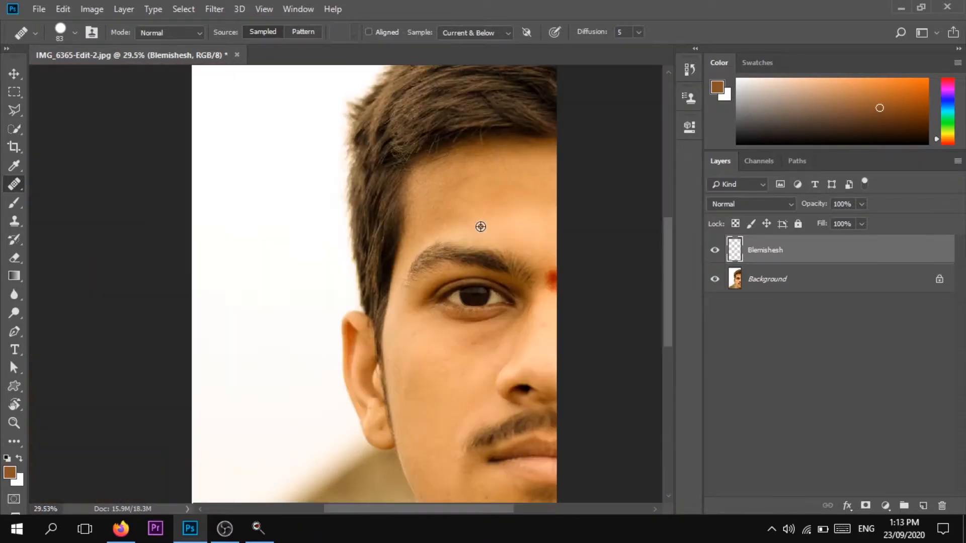
scroll(524, 339, down, 1)
scroll(530, 410, up, 5)
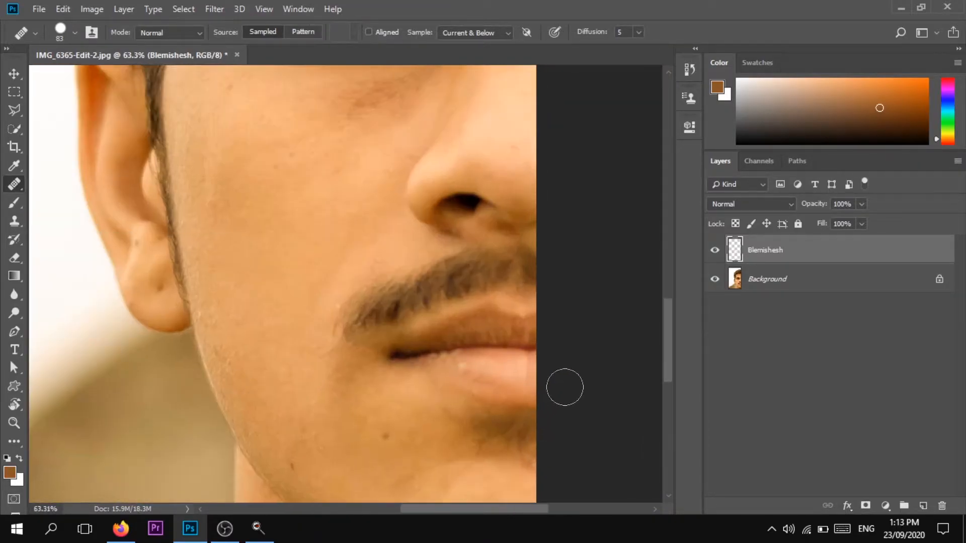
scroll(370, 344, down, 4)
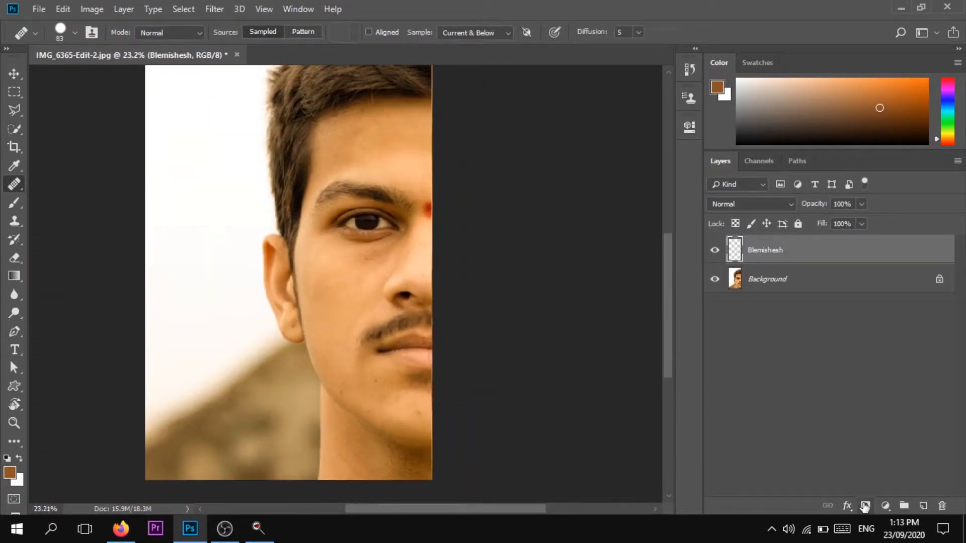
click(886, 506)
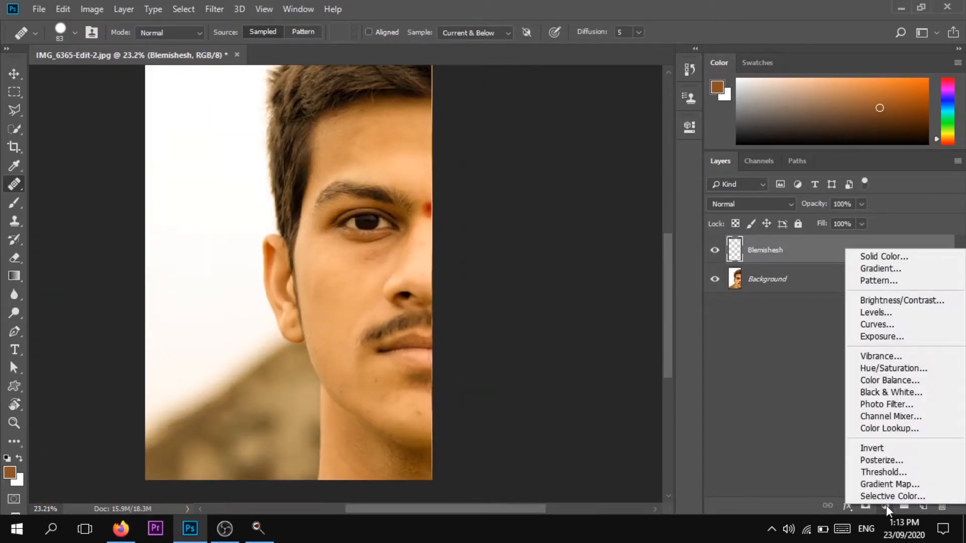
click(874, 392)
In the Black & White adjustment, set Reds to -90 and Yellows to 102, and raise the Blues
drag(580, 146, 762, 229)
drag(761, 297, 716, 291)
drag(766, 325, 782, 325)
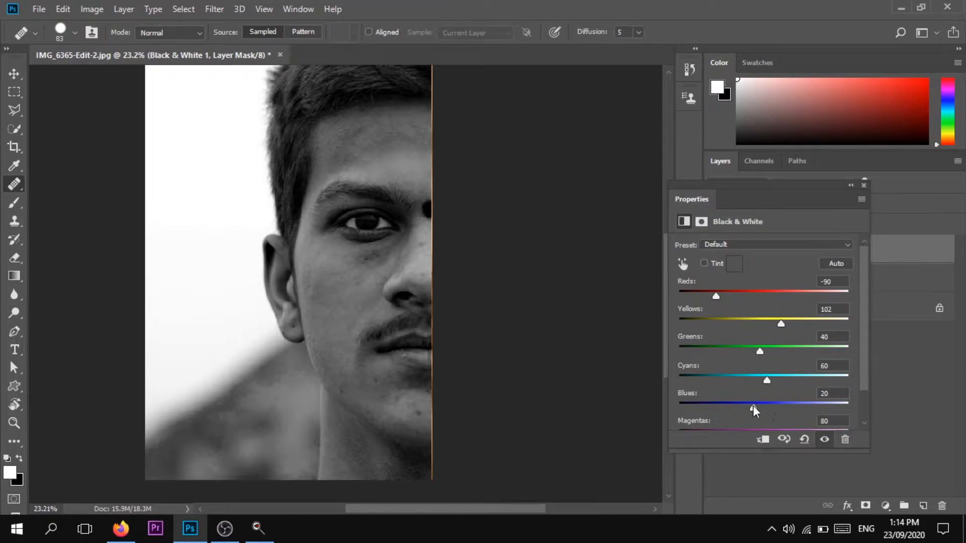
drag(753, 406, 805, 407)
click(850, 186)
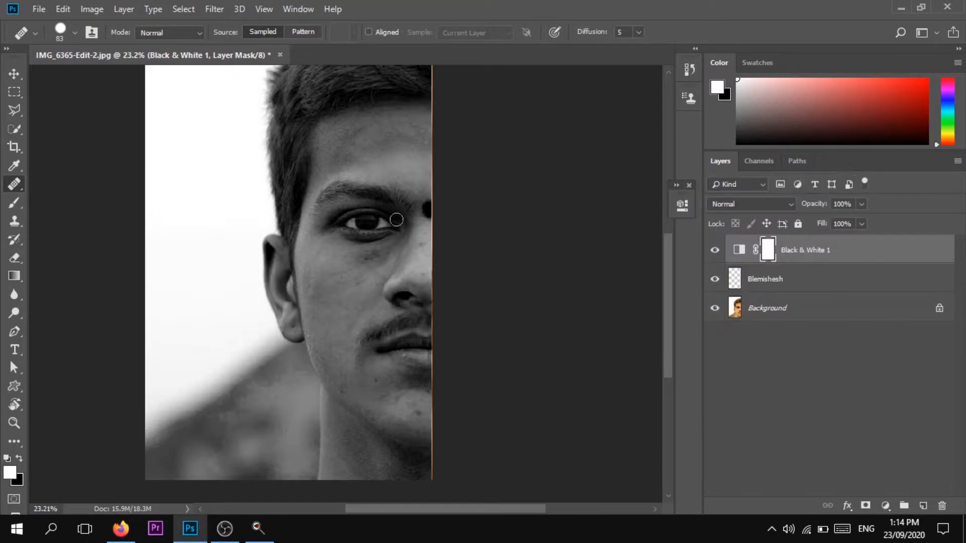
On the Blemishesh layer, heal the small dark spot above the inner end of the eyebrow, reducing the brush to size 46
scroll(369, 150, up, 5)
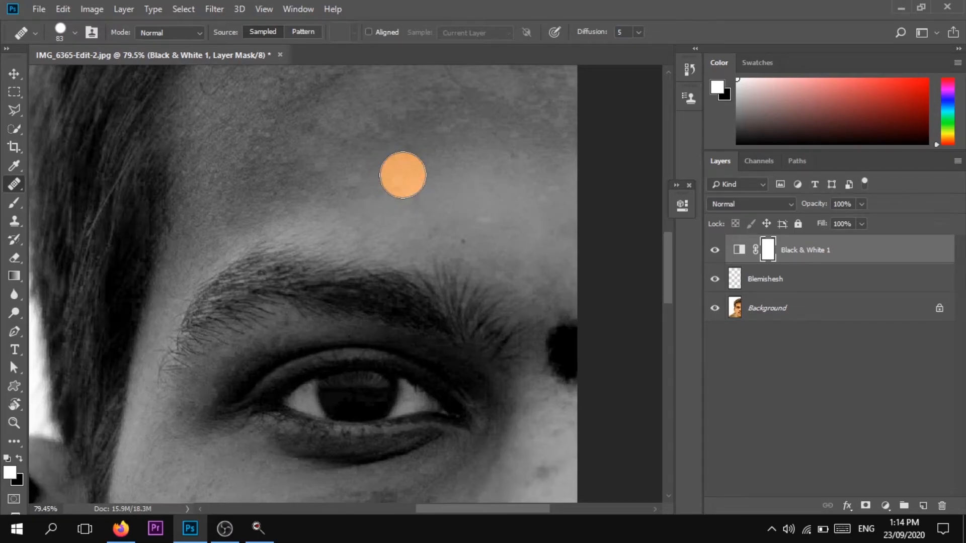
scroll(411, 178, down, 3)
click(775, 289)
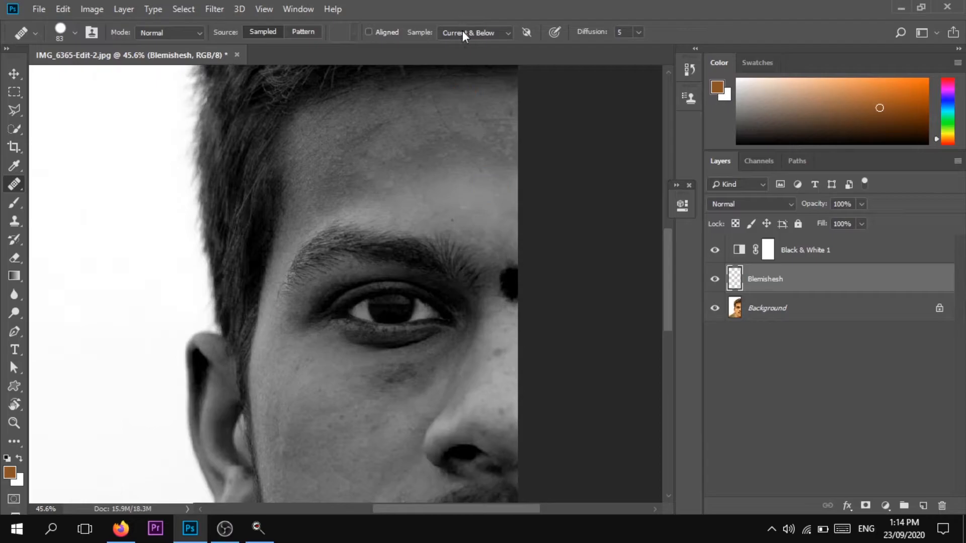
scroll(459, 198, up, 4)
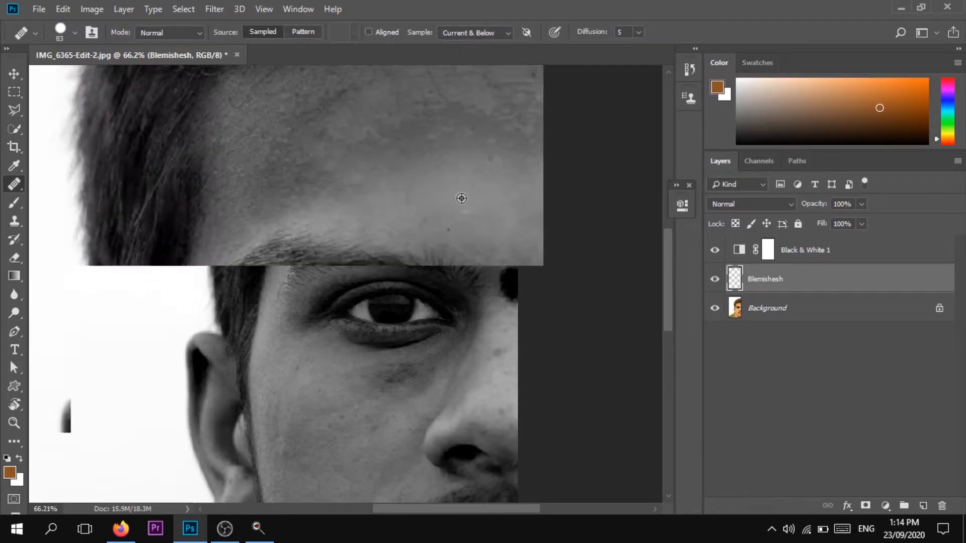
scroll(481, 239, up, 2)
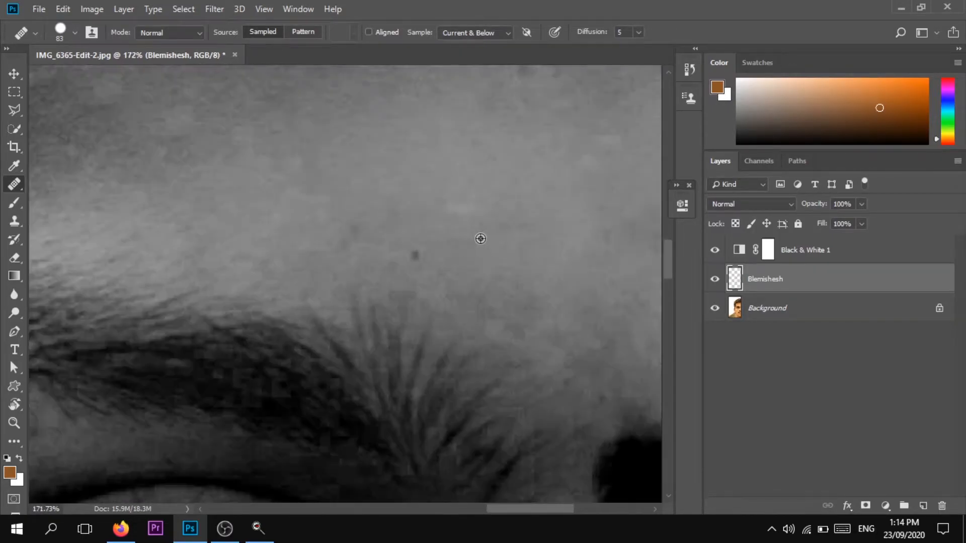
alt+click(481, 237)
click(429, 248)
click(429, 248)
drag(428, 249, 406, 248)
Heal the faint neighbouring spot on the lower forehead above the eyebrow, using clear skin nearby as the source
alt+click(486, 203)
click(352, 226)
click(350, 228)
click(352, 229)
Heal the round dark spot on the side of the nose bridge, sampling clear skin just below it
scroll(360, 229, down, 5)
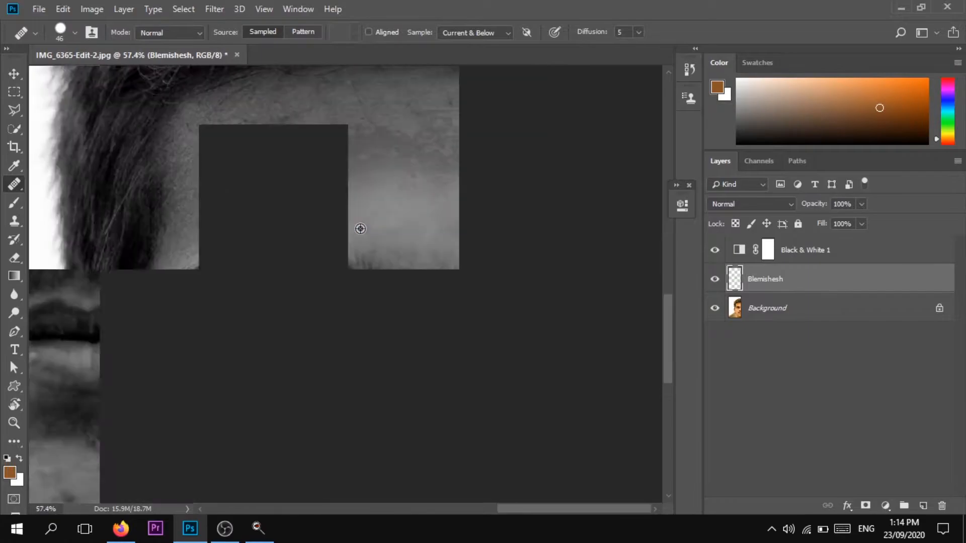
scroll(373, 376, down, 2)
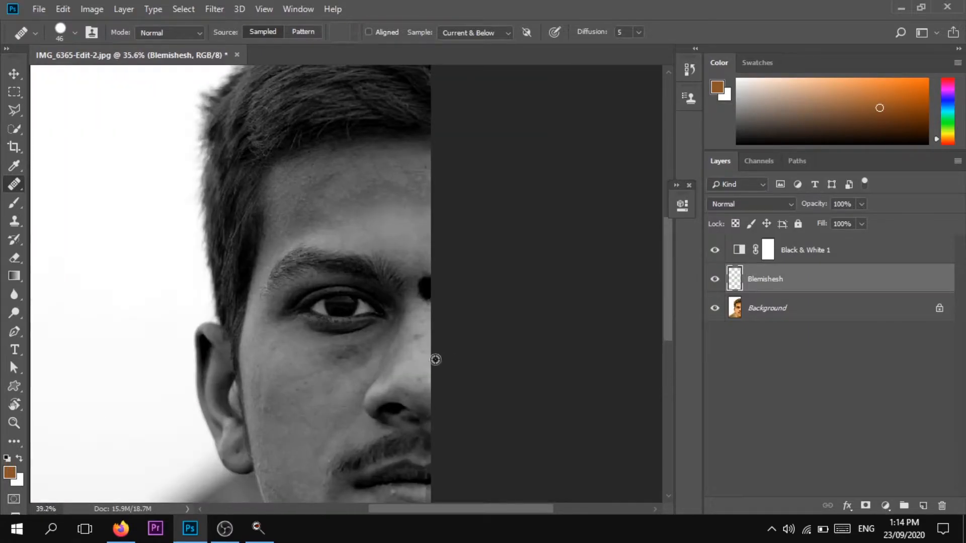
scroll(435, 359, up, 7)
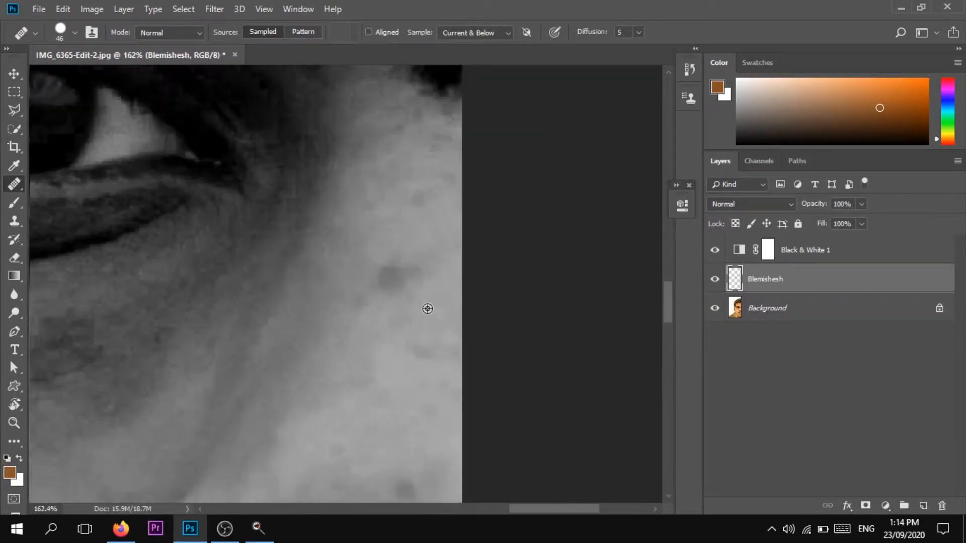
scroll(428, 309, up, 2)
alt+click(436, 322)
click(378, 265)
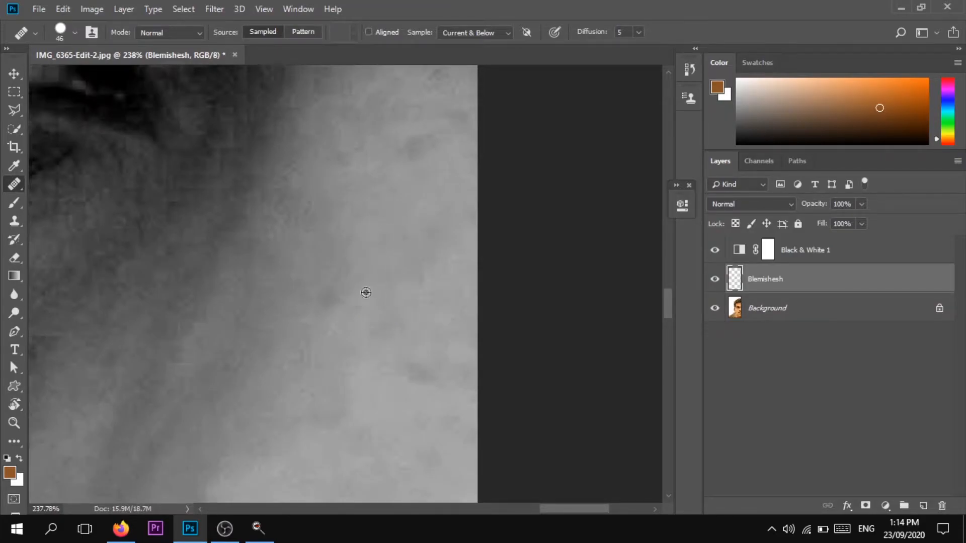
Heal the small dark spots in the middle of the cheek between the ear and the nose
scroll(367, 293, down, 7)
scroll(384, 355, down, 3)
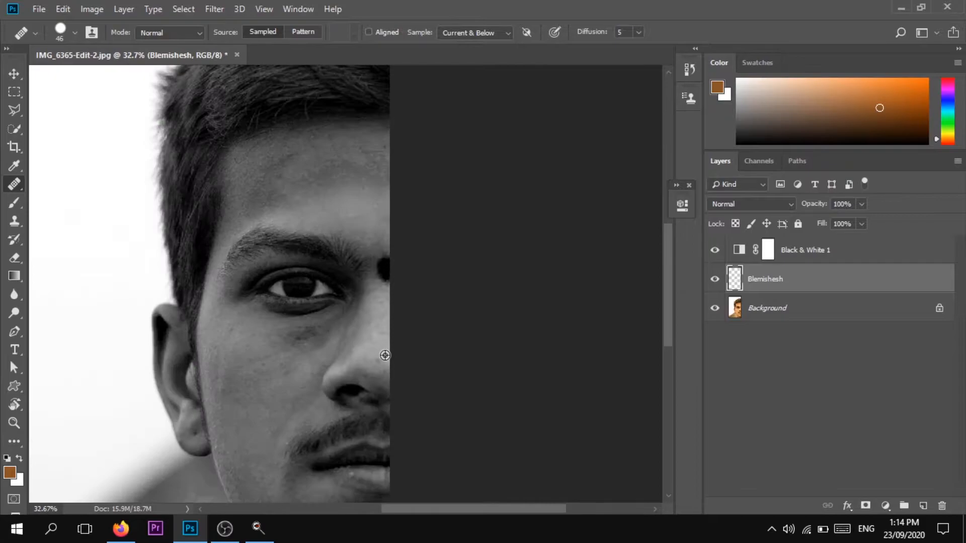
scroll(302, 414, up, 1)
scroll(283, 371, up, 6)
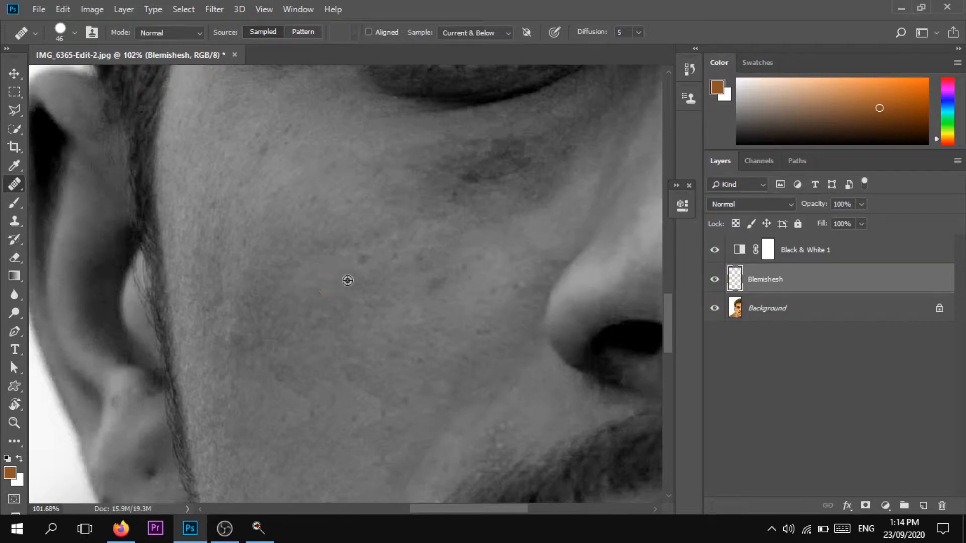
click(366, 257)
click(361, 301)
Heal the blemishes around the earlobe with short strokes, sampling clear skin beside them
scroll(361, 302, down, 3)
scroll(361, 301, down, 2)
scroll(280, 367, up, 6)
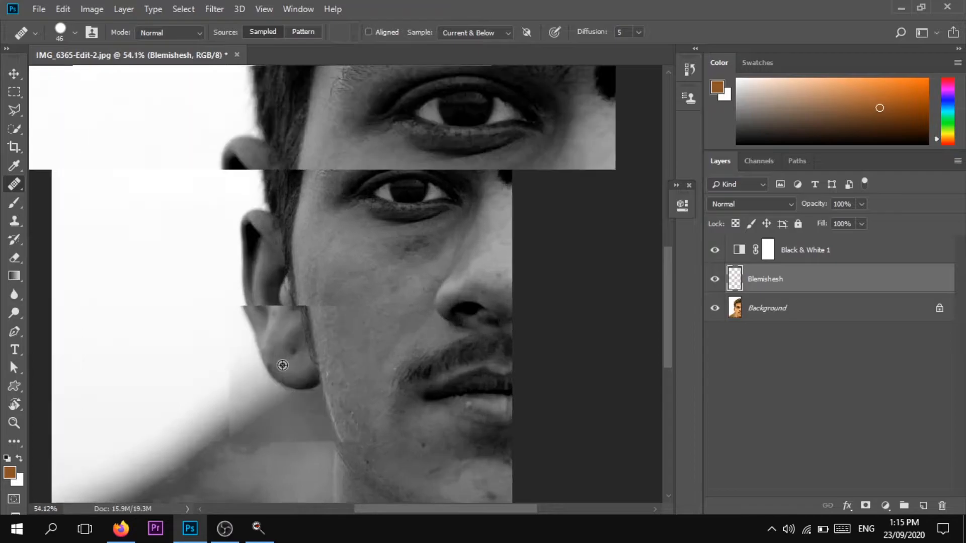
alt+click(269, 197)
click(263, 152)
drag(253, 360, 208, 359)
drag(229, 400, 244, 437)
mouse_move(202, 372)
mouse_down()
mouse_move(216, 394)
mouse_move(289, 399)
mouse_up()
alt+click(239, 358)
Heal the blemishes on the lower cheek and chin with the brush at size 44, resampling clear skin between spots
scroll(560, 306, down, 8)
scroll(493, 469, up, 4)
scroll(493, 469, down, 4)
scroll(492, 469, up, 3)
alt+click(416, 252)
mouse_move(397, 267)
mouse_down()
mouse_move(285, 224)
mouse_move(376, 290)
mouse_move(418, 310)
mouse_up()
alt+click(219, 201)
click(297, 247)
alt+click(269, 230)
click(301, 247)
alt+click(356, 295)
scroll(128, 179, up, 2)
scroll(129, 178, up, 1)
click(149, 151)
Heal the dark blotches at the edge of the shadow below the mouth, sampling smoother skin beside them
scroll(295, 243, down, 6)
scroll(302, 245, up, 8)
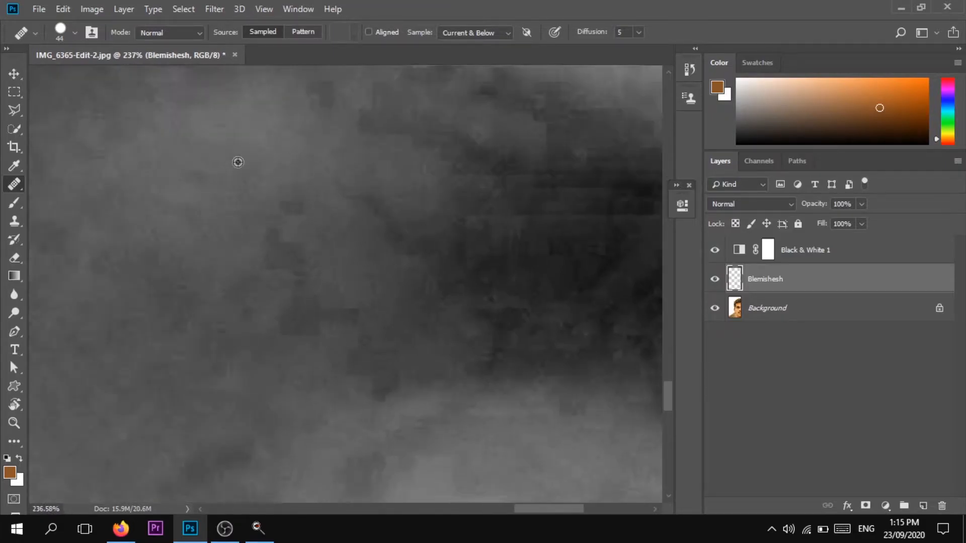
alt+click(211, 146)
drag(271, 231, 257, 236)
alt+click(312, 322)
mouse_move(359, 366)
mouse_down()
mouse_move(331, 333)
mouse_move(378, 371)
mouse_up()
scroll(326, 320, down, 6)
Heal the isolated dark spot near the jaw edge, sampling clear skin just below it
scroll(398, 312, up, 6)
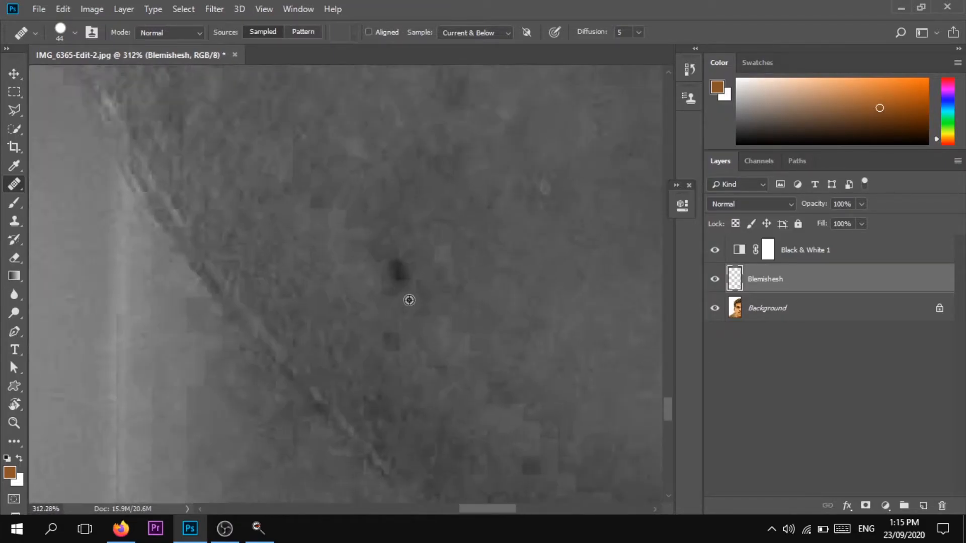
alt+click(404, 324)
click(402, 275)
scroll(404, 271, down, 3)
scroll(404, 270, down, 3)
Heal the dark patch under the eye with strokes sampled from the clear cheek skin below it
scroll(429, 280, up, 8)
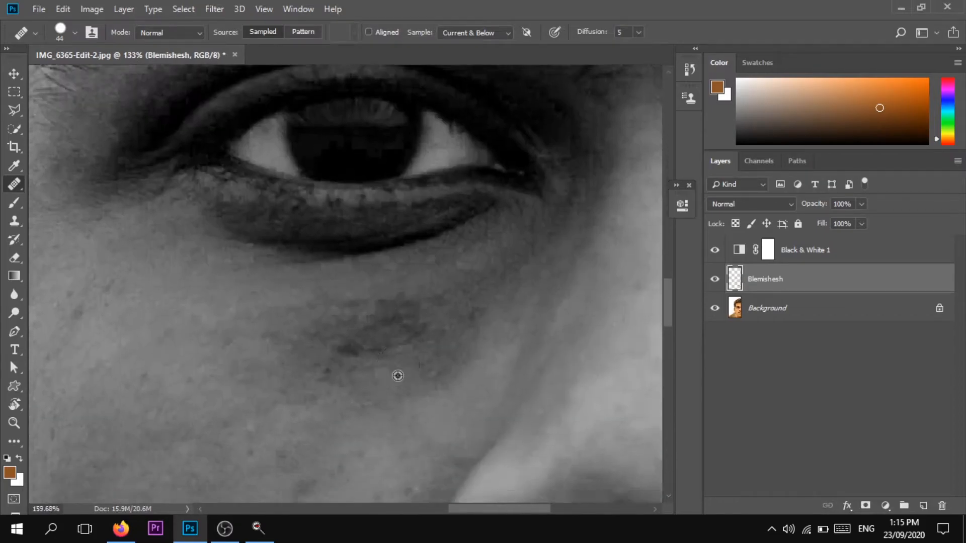
scroll(398, 376, up, 4)
alt+click(253, 398)
drag(273, 318, 400, 215)
mouse_move(330, 331)
mouse_down()
mouse_move(451, 283)
mouse_move(378, 269)
mouse_up()
scroll(252, 312, down, 6)
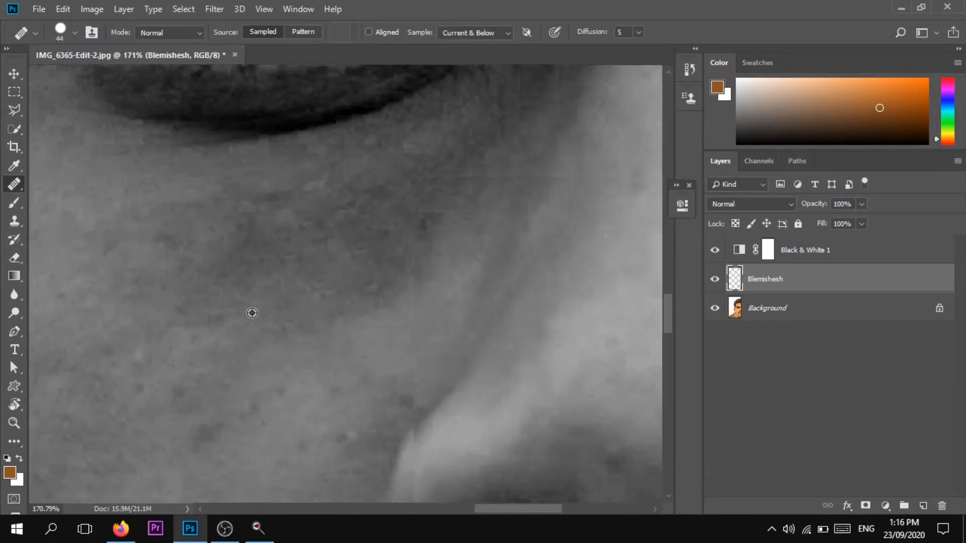
Heal the scattered dark spots on the upper cheek below the eye, resampling clear skin near each one
scroll(276, 317, up, 6)
alt+click(341, 350)
click(375, 344)
drag(339, 409, 305, 401)
alt+click(197, 388)
click(229, 269)
alt+click(145, 224)
click(172, 199)
alt+click(256, 389)
click(299, 268)
Heal the remaining spots across the cheek toward the nose, sampling clear skin below them
alt+click(229, 356)
click(327, 296)
alt+click(300, 407)
drag(444, 303, 422, 321)
alt+click(494, 402)
click(532, 372)
click(603, 357)
scroll(422, 266, down, 6)
Heal the spots on the outer cheek between the eye corner and the ear with the brush at size 47
scroll(490, 319, up, 4)
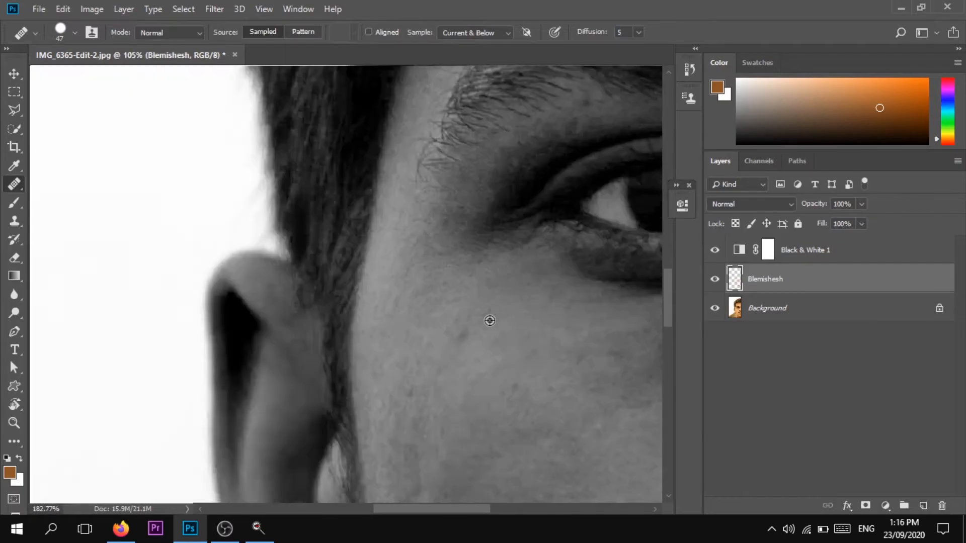
click(438, 334)
alt+click(484, 365)
click(377, 363)
alt+click(431, 419)
scroll(496, 493, down, 3)
click(394, 274)
scroll(418, 404, down, 5)
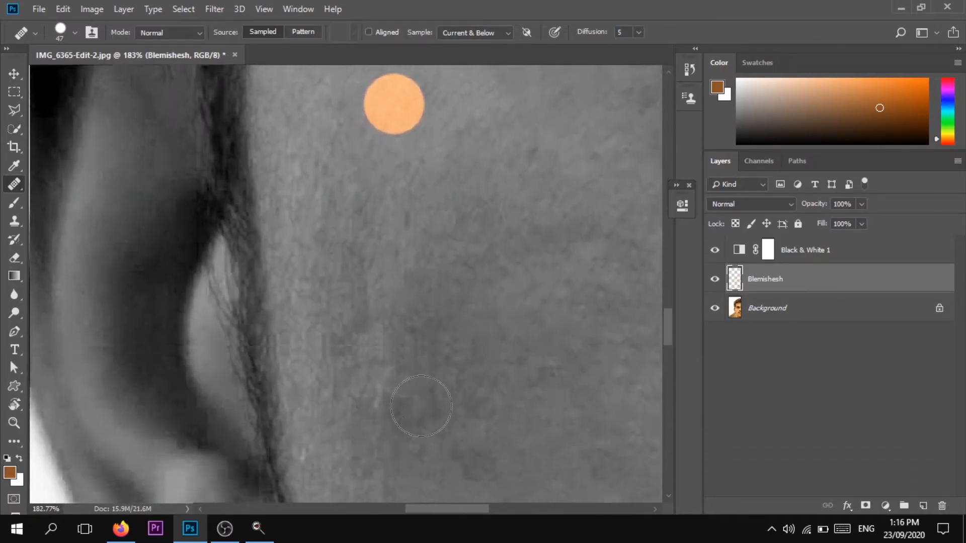
Heal the blotchy skin on the cheek beside the sideburn, resampling smoother areas next to it
click(433, 354)
scroll(438, 355, up, 1)
click(464, 363)
alt+click(499, 348)
click(411, 385)
alt+click(400, 247)
click(338, 215)
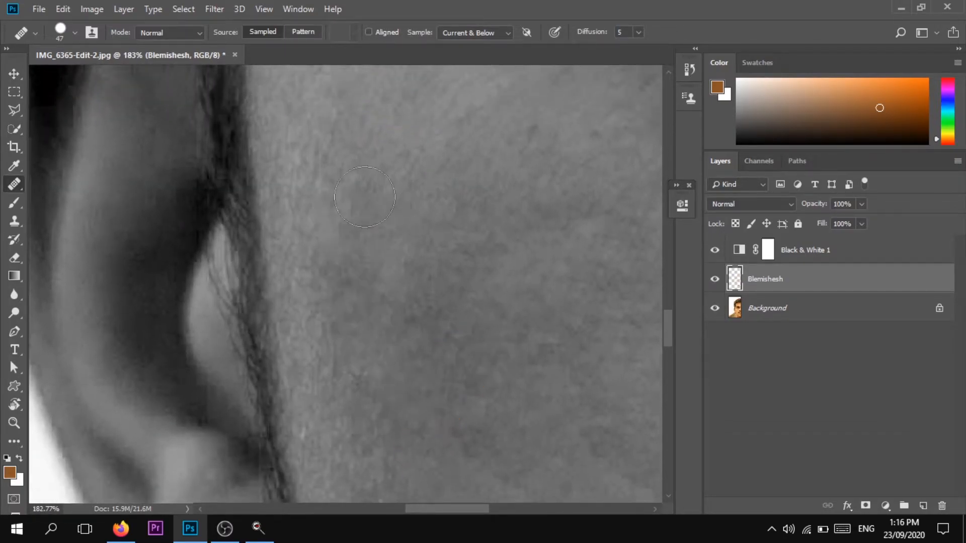
Enlarge the healing brush to size 126 and even out the blotchy area on the outer cheek
scroll(374, 328, down, 5)
click(422, 393)
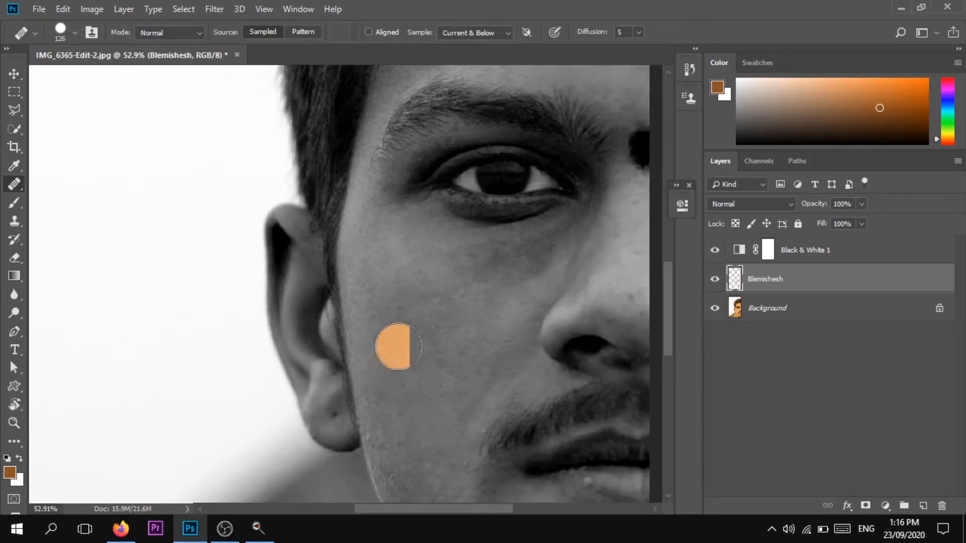
click(424, 398)
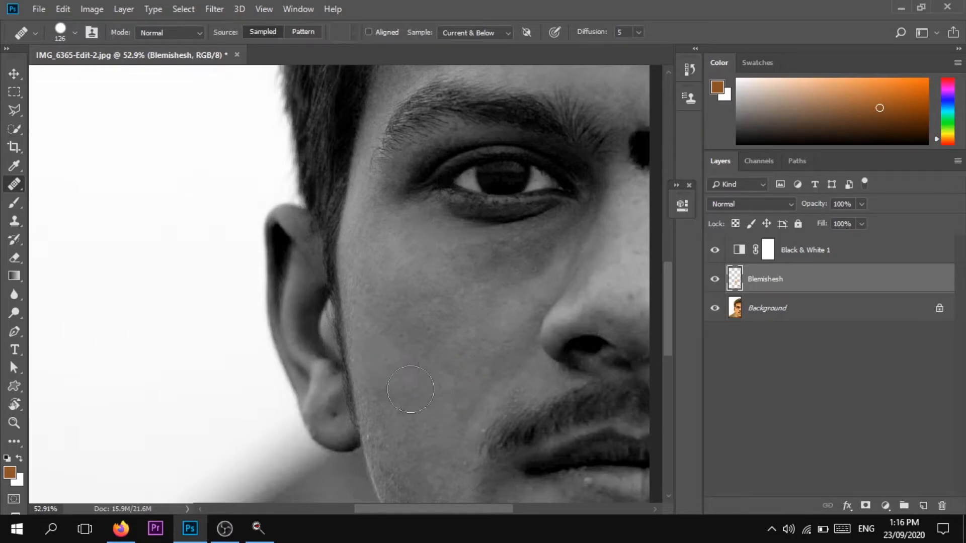
Reduce the healing brush to size 70 and heal the blemish on the lower face from clear skin nearby
scroll(442, 388, down, 4)
scroll(468, 381, up, 6)
scroll(469, 381, up, 3)
alt+click(338, 317)
key([)
key([)
key([)
key([)
key([)
click(274, 371)
alt+click(186, 299)
Reduce the healing brush to size 33 and heal the bright spot on the lower lip
scroll(341, 345, down, 4)
scroll(341, 344, down, 3)
scroll(349, 293, up, 8)
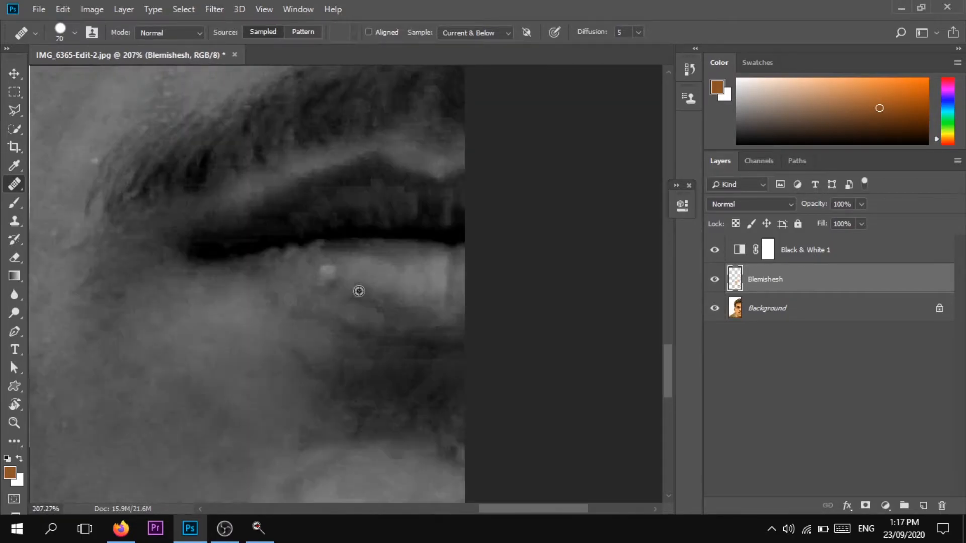
alt+click(352, 291)
key([)
key([)
key([)
key([)
click(279, 235)
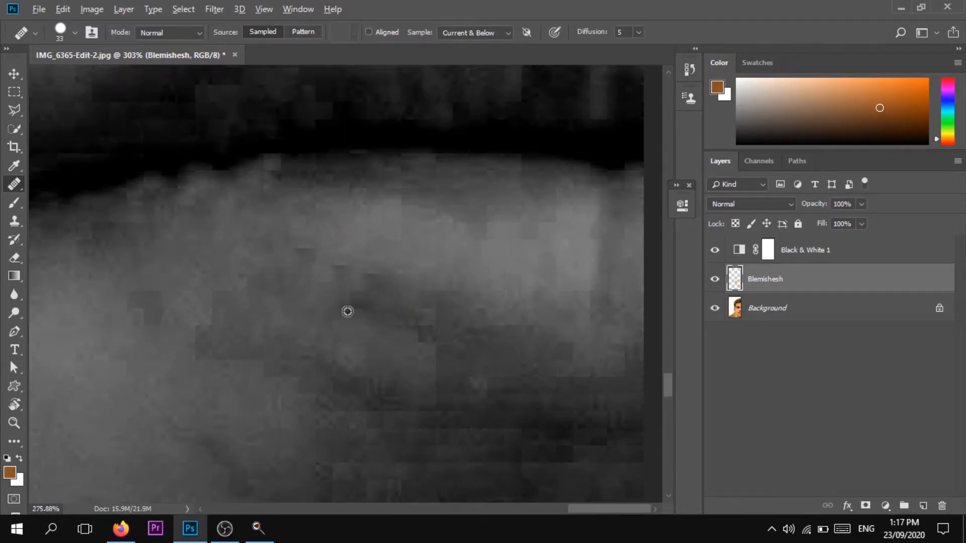
Heal the small spots around the mouth and moustache, sampling matching skin beside each one
scroll(360, 312, down, 3)
scroll(257, 282, up, 4)
click(310, 247)
drag(483, 119, 347, 322)
click(347, 325)
alt+click(226, 218)
click(360, 248)
alt+click(445, 250)
click(362, 300)
alt+click(255, 290)
click(316, 296)
scroll(366, 311, down, 5)
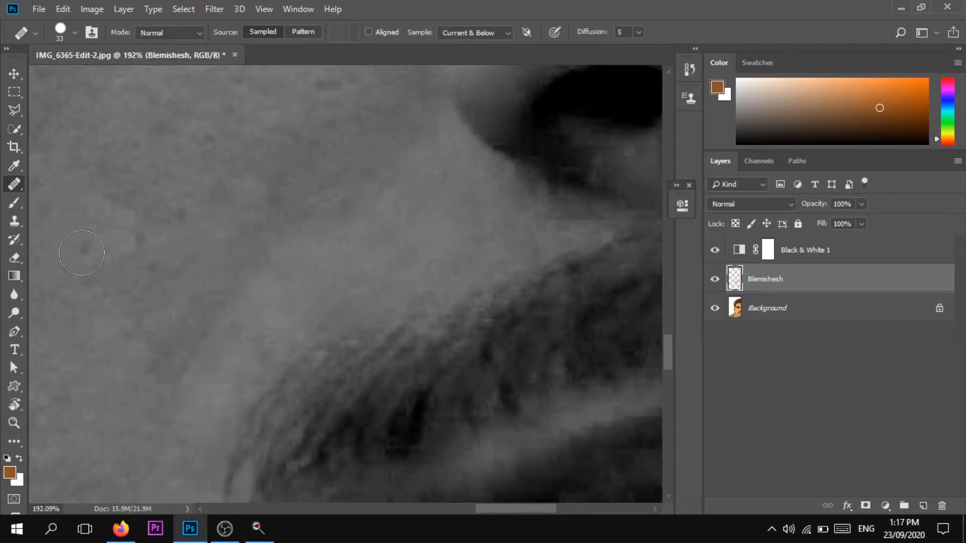
Heal the small dark spots on the nose tip and along the nose bridge
scroll(332, 146, down, 4)
scroll(258, 301, up, 5)
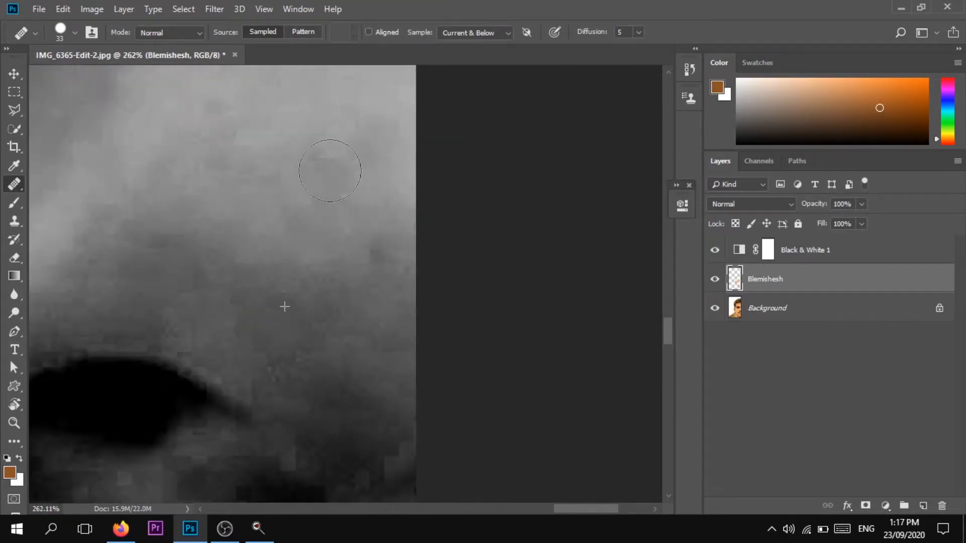
click(377, 253)
scroll(374, 246, down, 5)
scroll(367, 229, up, 2)
scroll(367, 229, up, 3)
click(384, 197)
scroll(373, 151, down, 3)
scroll(375, 146, up, 5)
scroll(377, 161, down, 4)
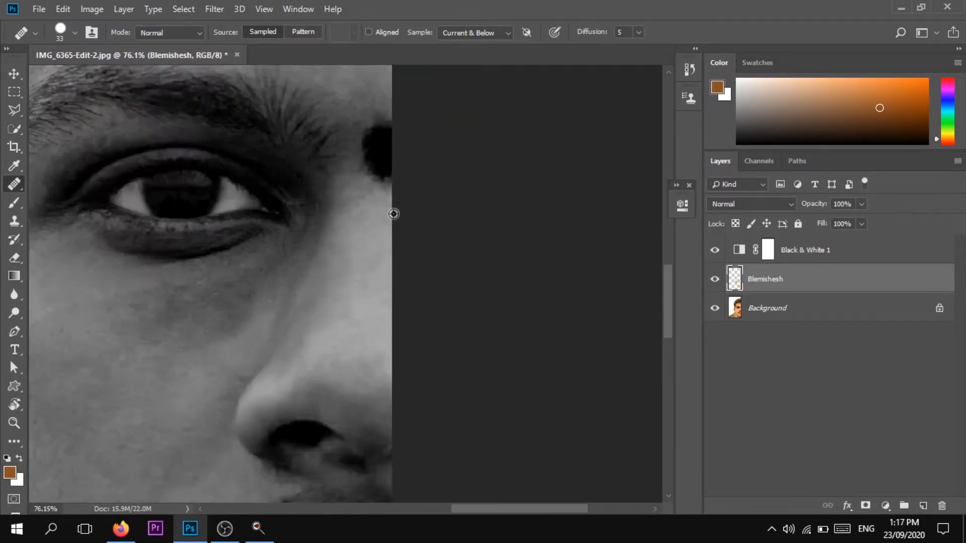
scroll(352, 226, up, 3)
click(376, 248)
Enlarge the healing brush to size 63 and heal the uneven patches on the forehead near the hairline
click(503, 181)
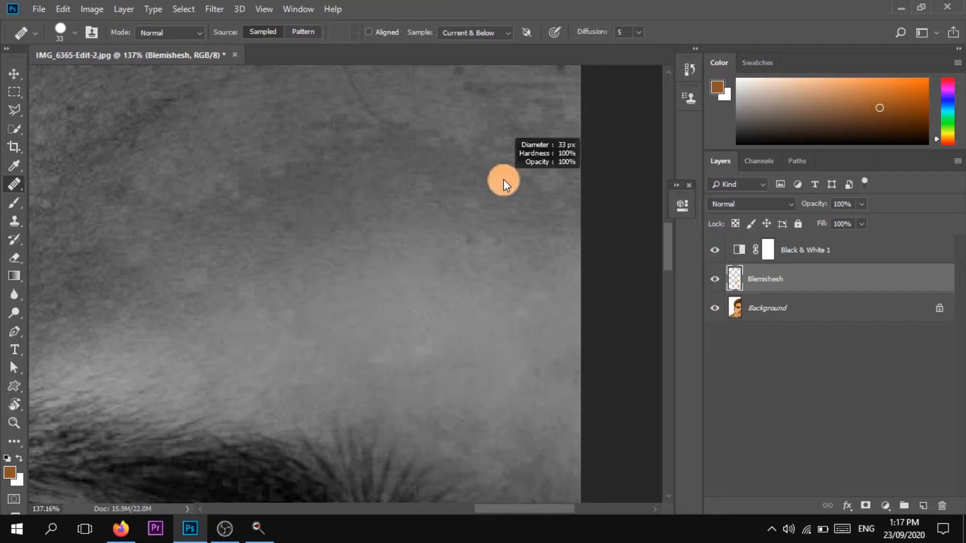
key(bracketright)
key(bracketright)
key(bracketright)
key(bracketright)
key(bracketright)
drag(202, 190, 409, 212)
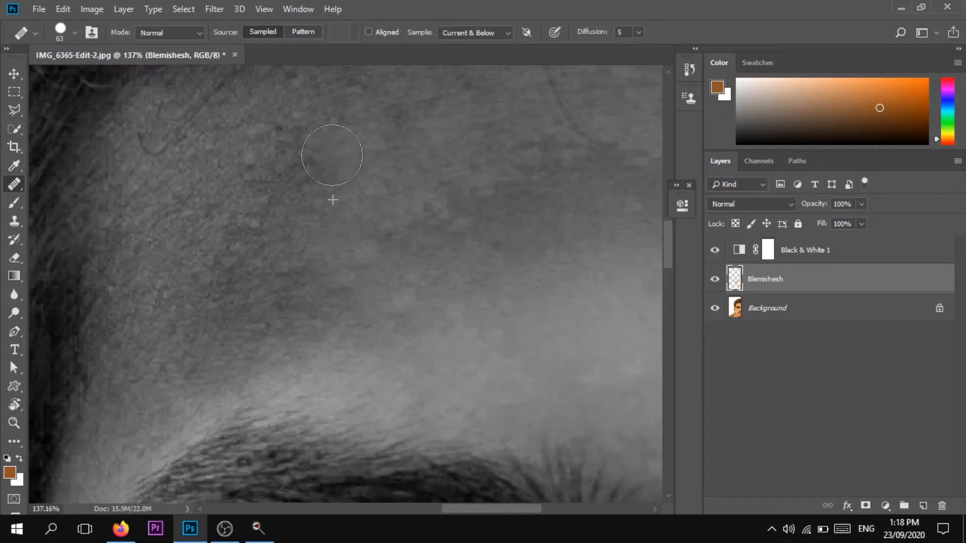
alt+click(322, 176)
click(266, 175)
alt+click(365, 178)
drag(297, 212, 284, 234)
alt+click(354, 190)
click(306, 279)
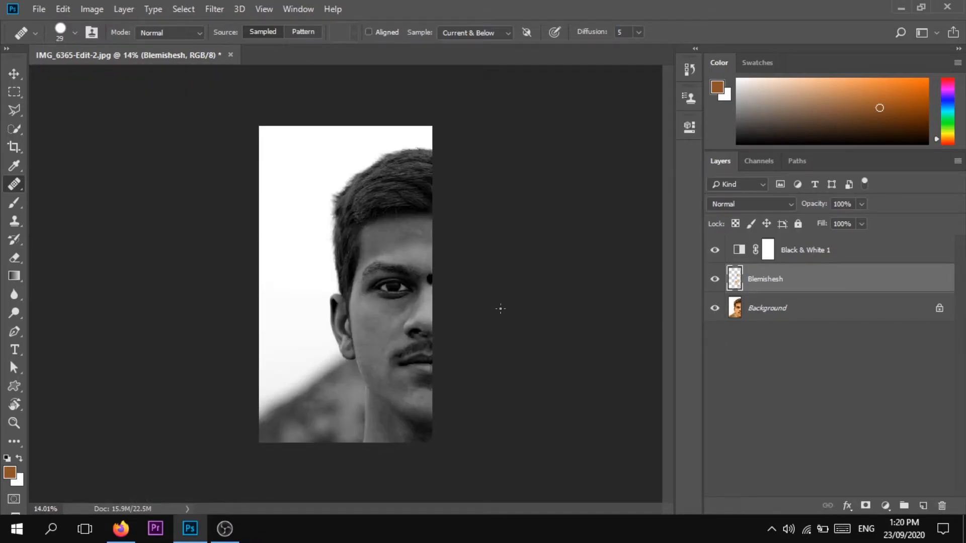
Hide and delete the Black & White 1 adjustment layer
click(715, 253)
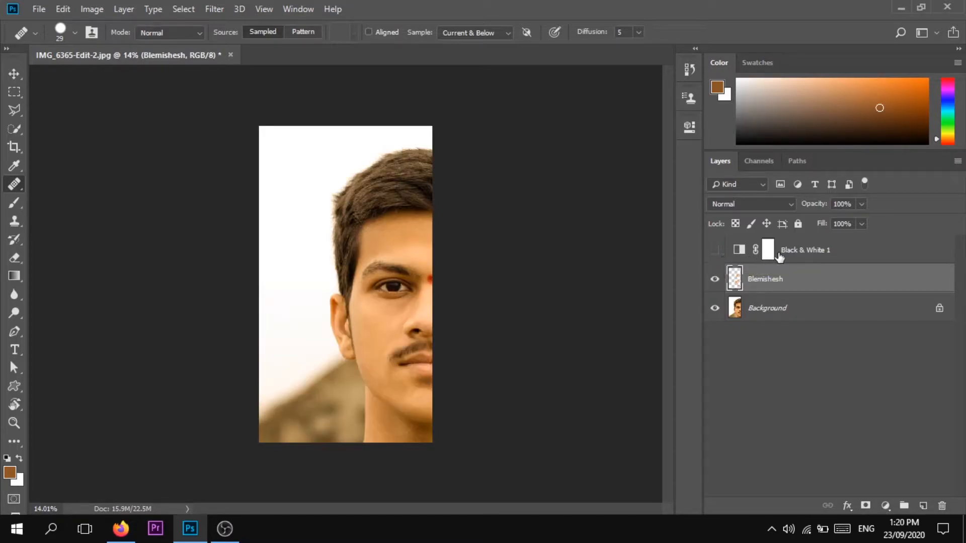
drag(802, 252, 943, 506)
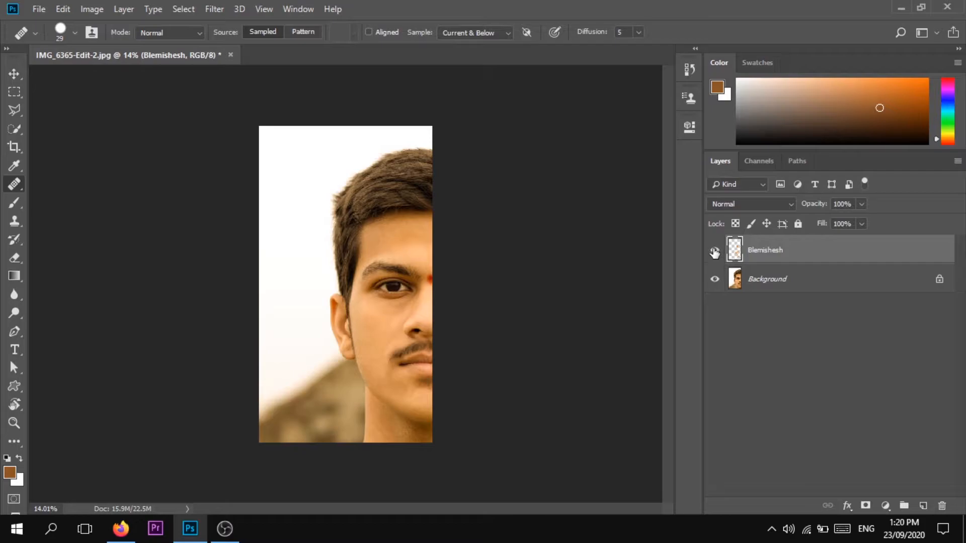
Compare the portrait with the Blemishesh layer off and on, and view its healed patches without the Background
scroll(452, 334, up, 3)
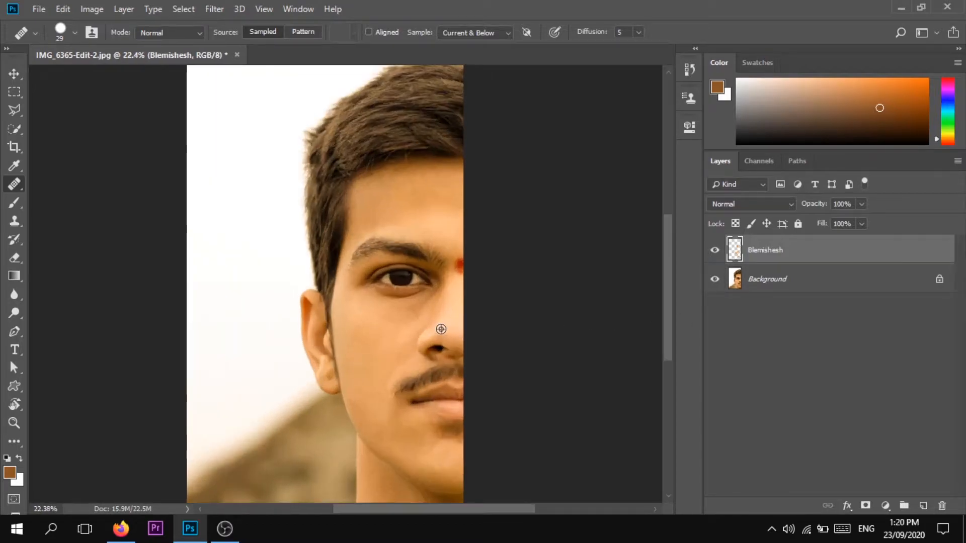
scroll(443, 326, down, 1)
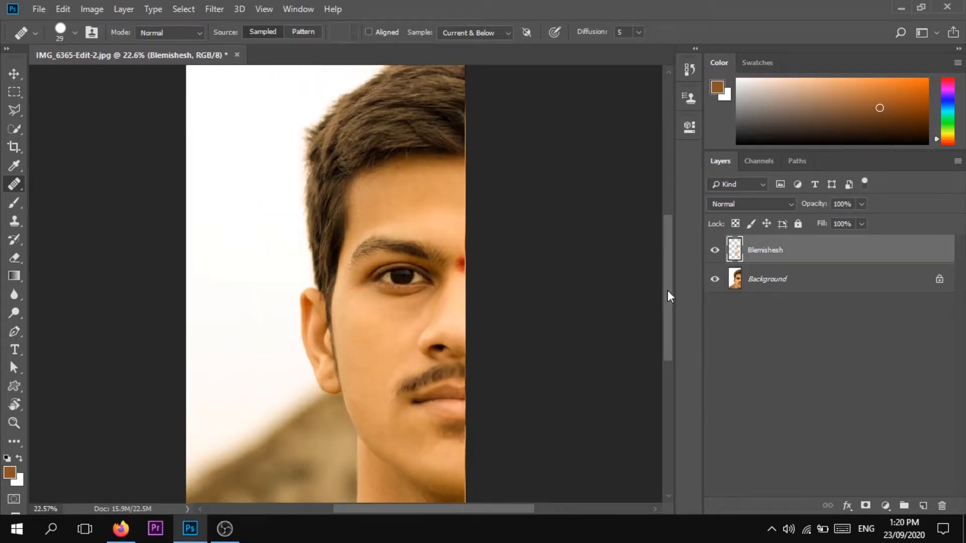
click(715, 251)
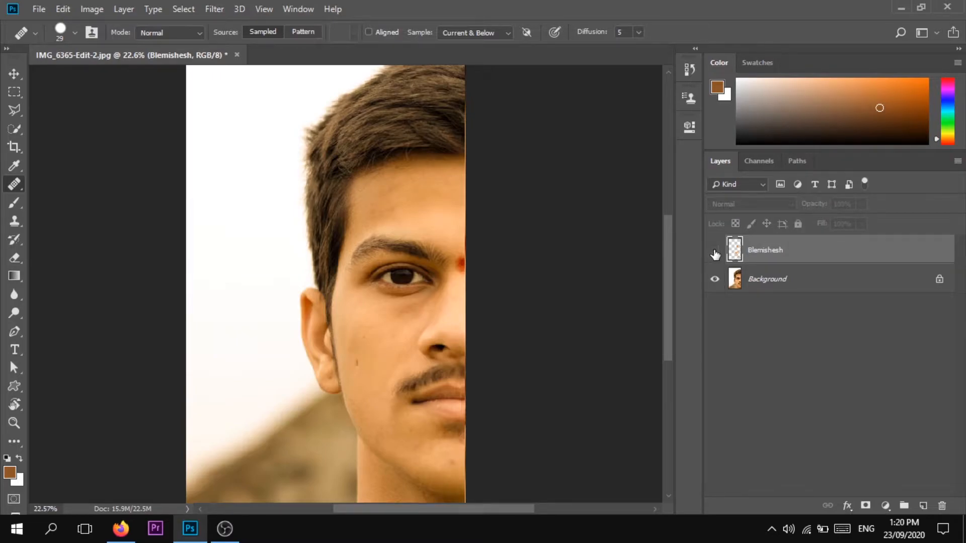
click(715, 251)
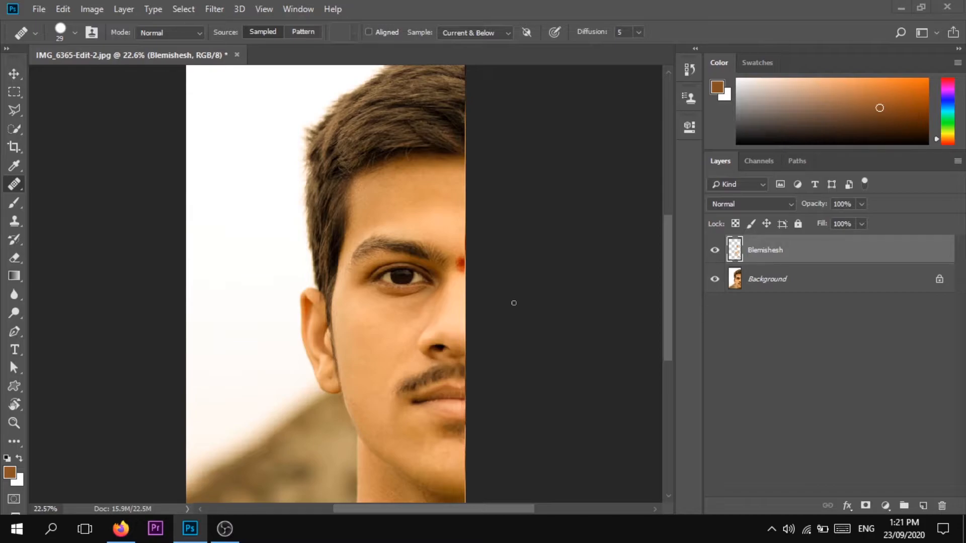
click(715, 280)
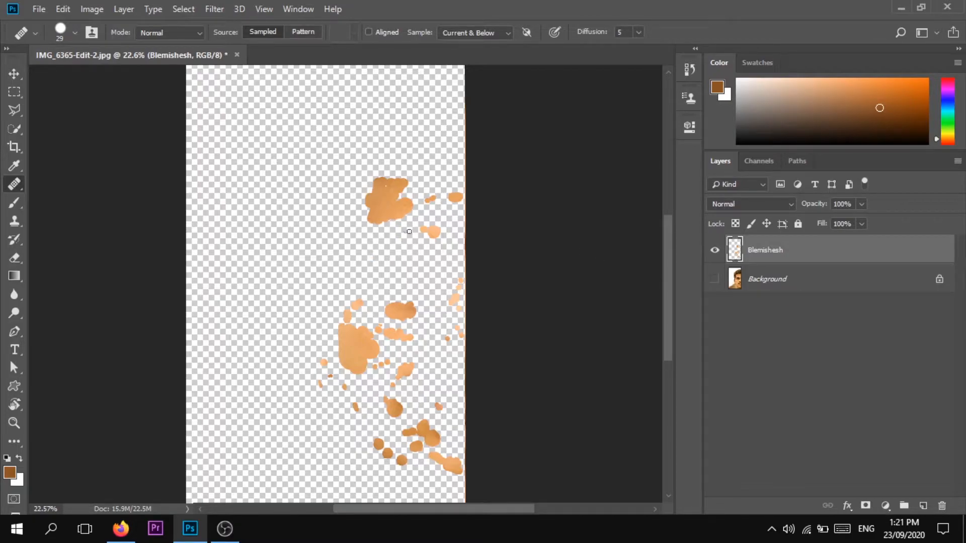
click(714, 280)
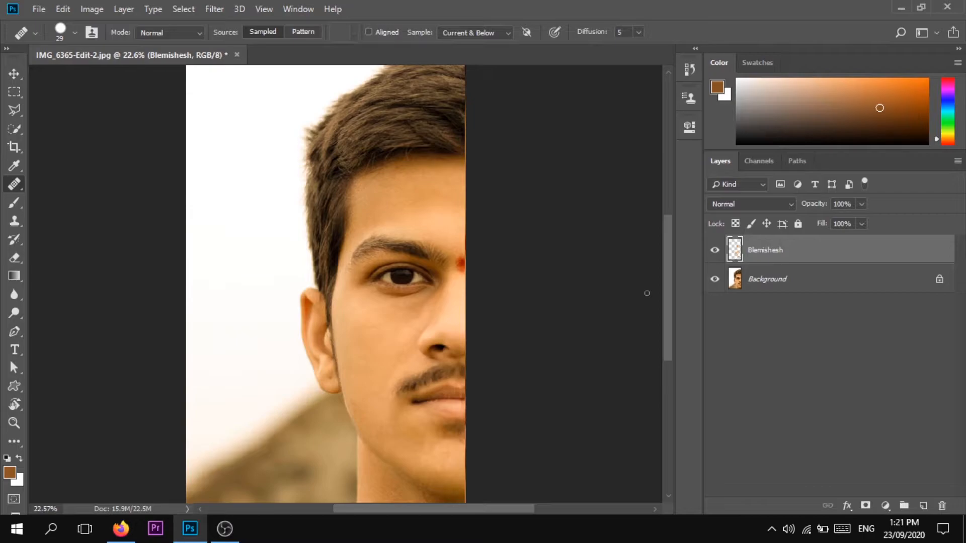
Stamp all visible layers into a new merged layer on top and duplicate it
key(ctrl+alt+shift+e)
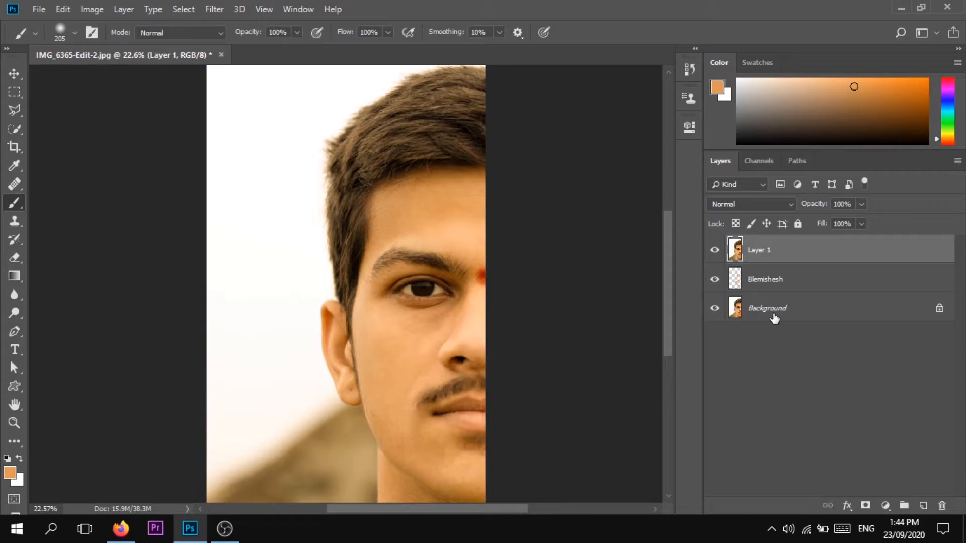
key(ctrl+j)
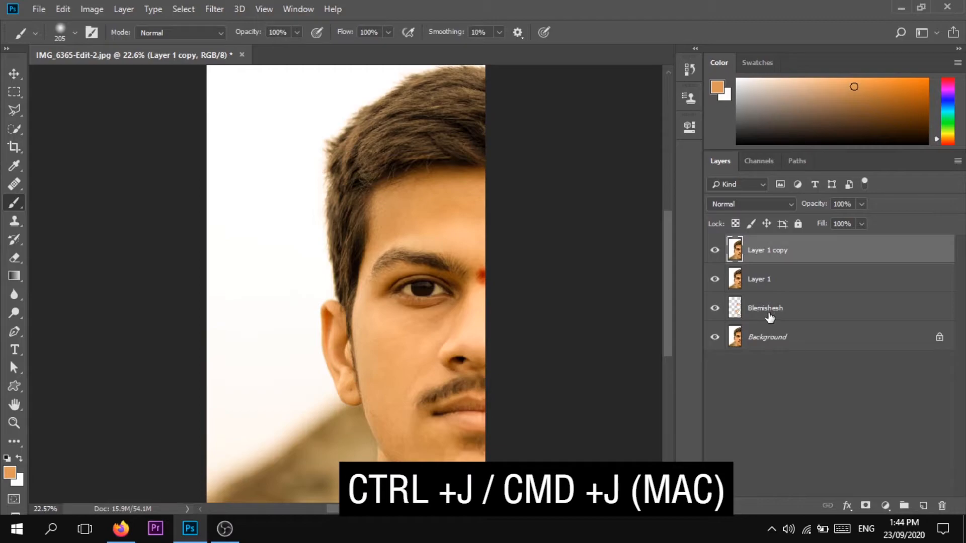
Rename the lower merged layer Color and its copy above it Texture
double_click(757, 280)
text(Color)
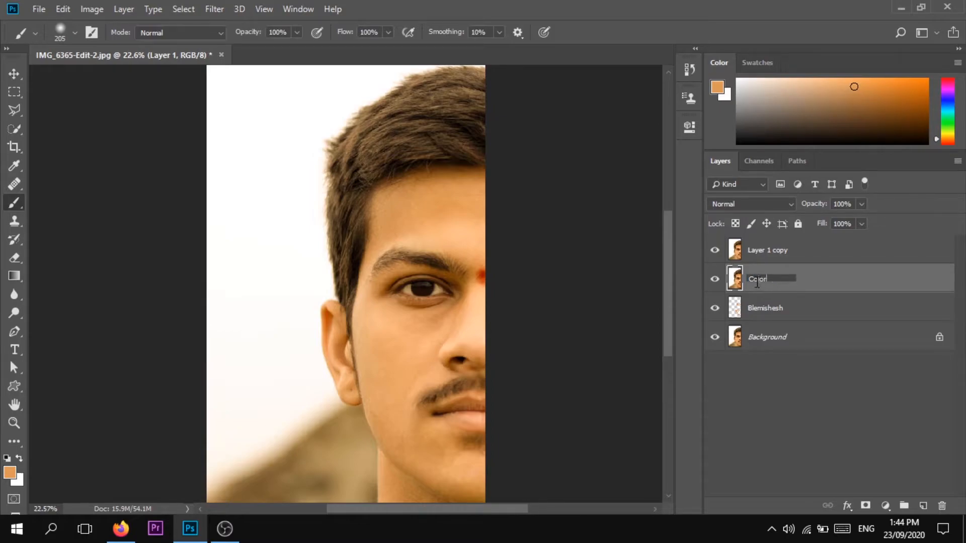
click(771, 252)
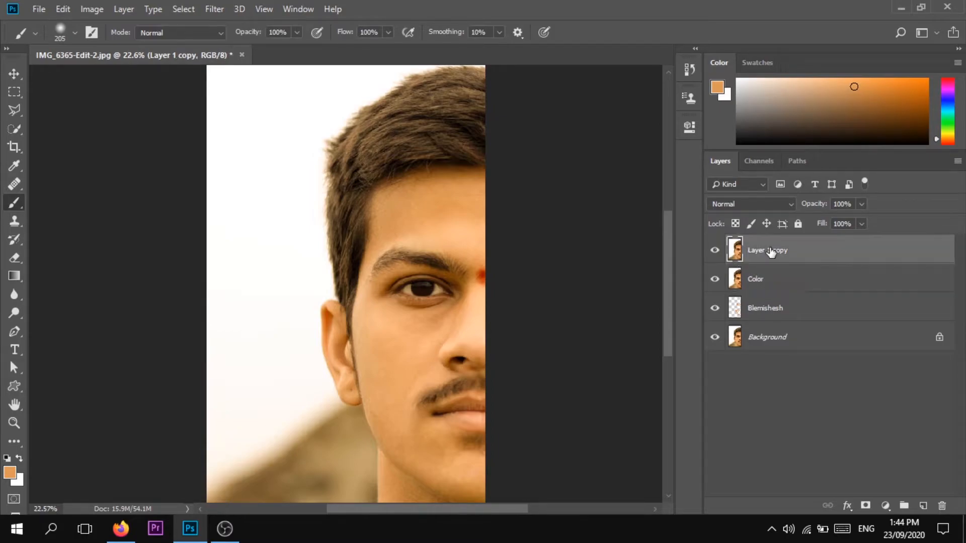
double_click(771, 251)
text(Texture)
key(Return)
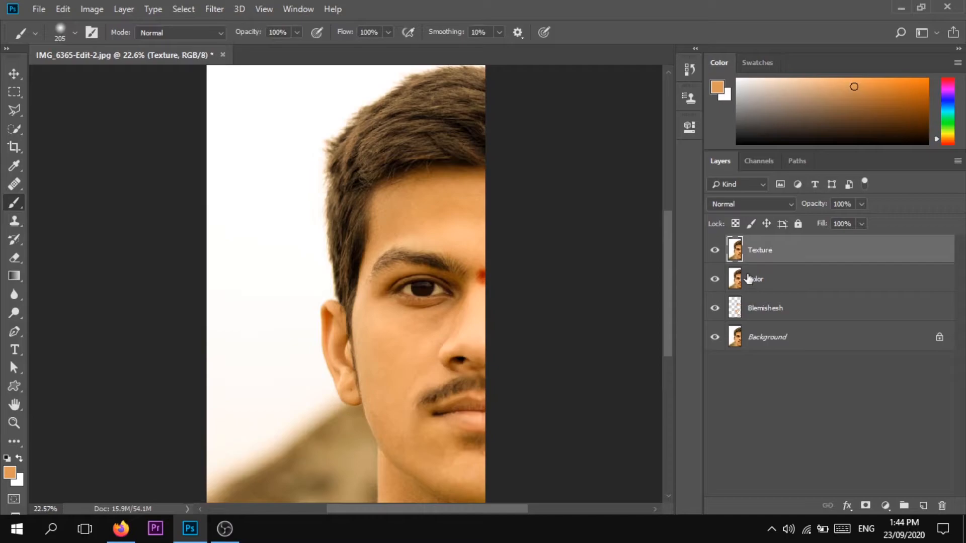
Hide the Texture layer and make the Color layer active
click(715, 250)
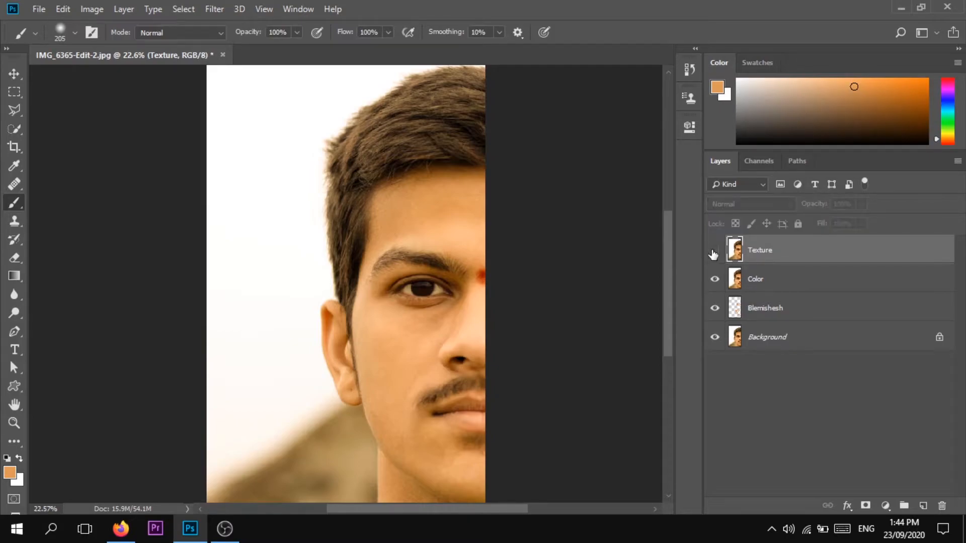
click(755, 284)
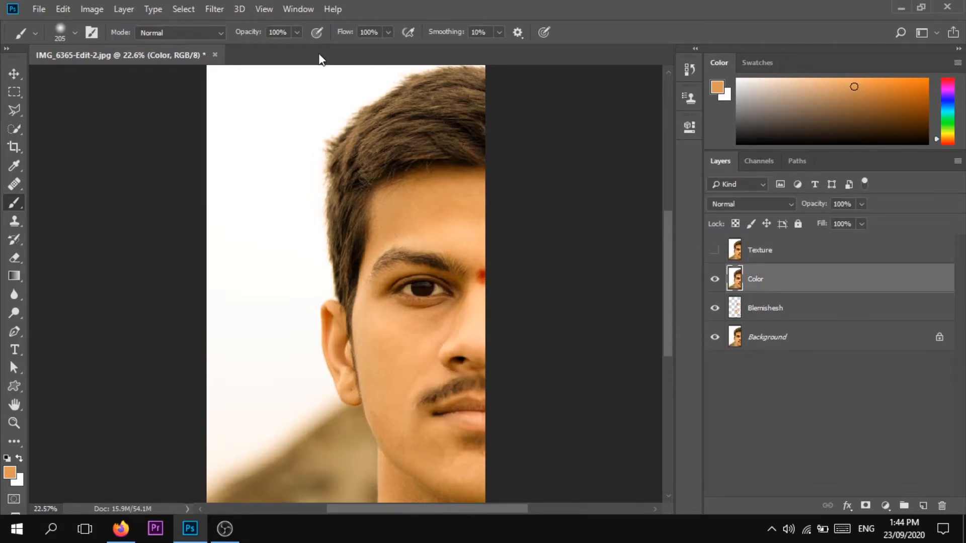
Apply a Gaussian Blur with a 9-pixel radius to the Color layer, previewing the skin around the eye and forehead
click(213, 10)
mouse_move(288, 172)
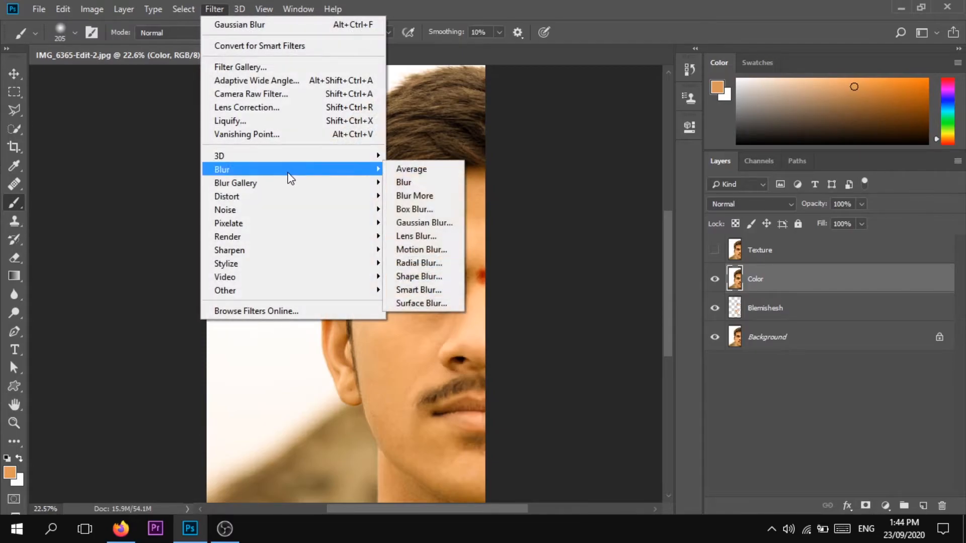
click(424, 223)
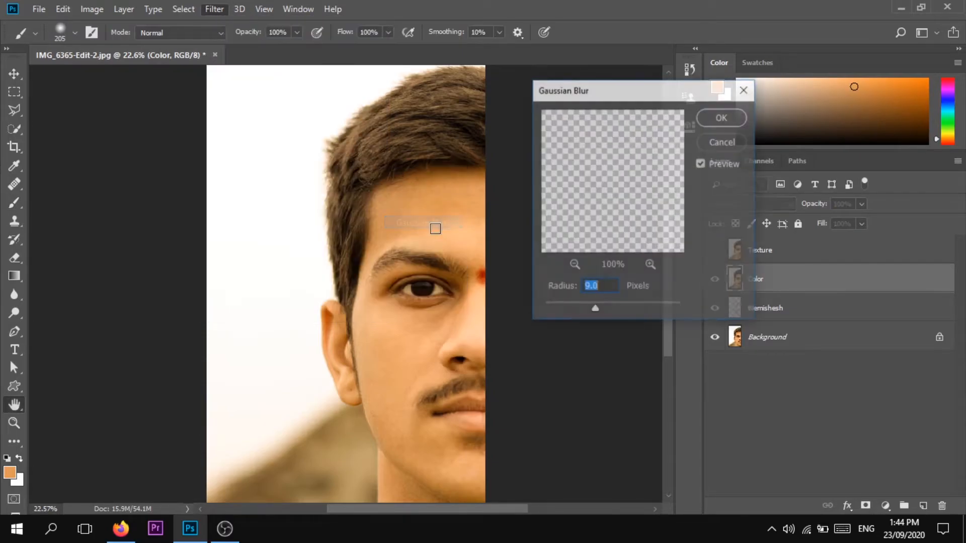
drag(594, 312, 527, 317)
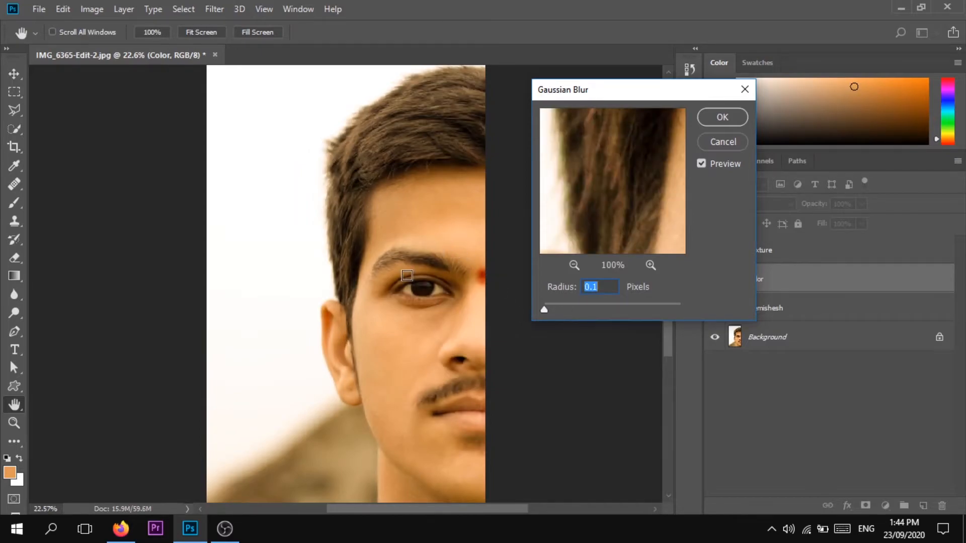
click(453, 266)
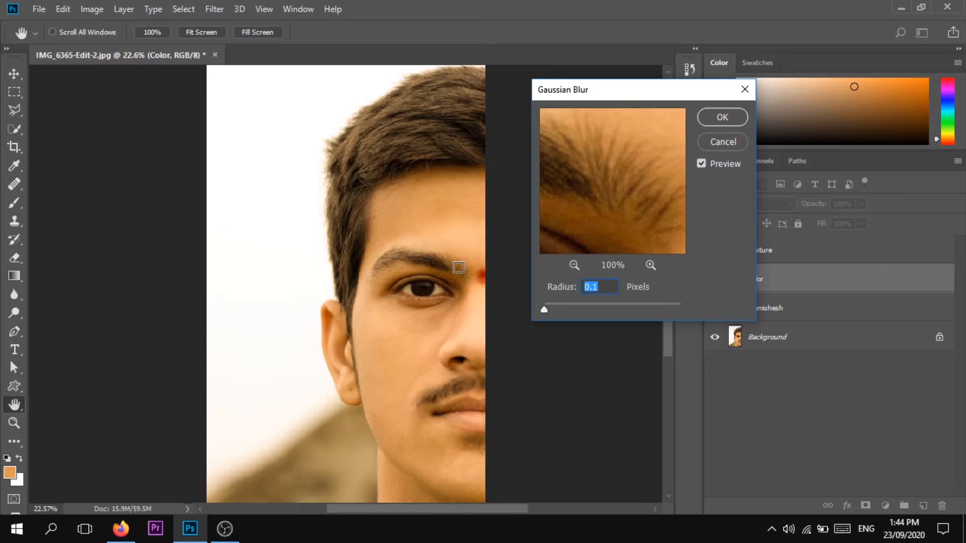
click(446, 312)
click(433, 306)
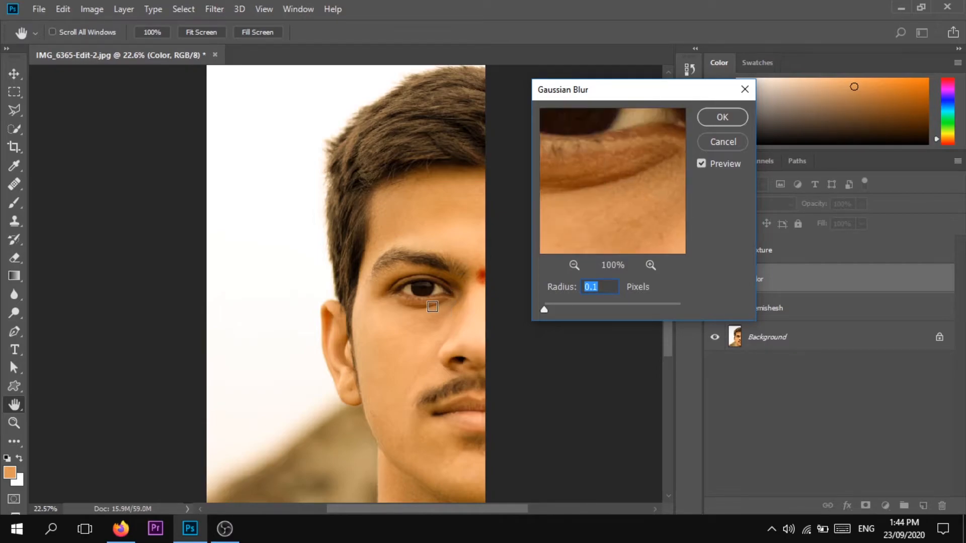
click(445, 304)
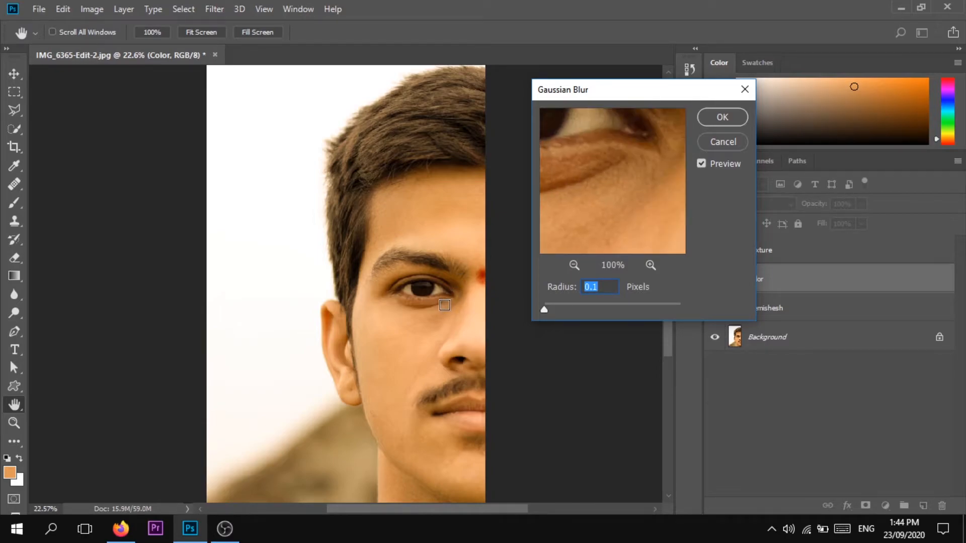
drag(545, 311, 594, 307)
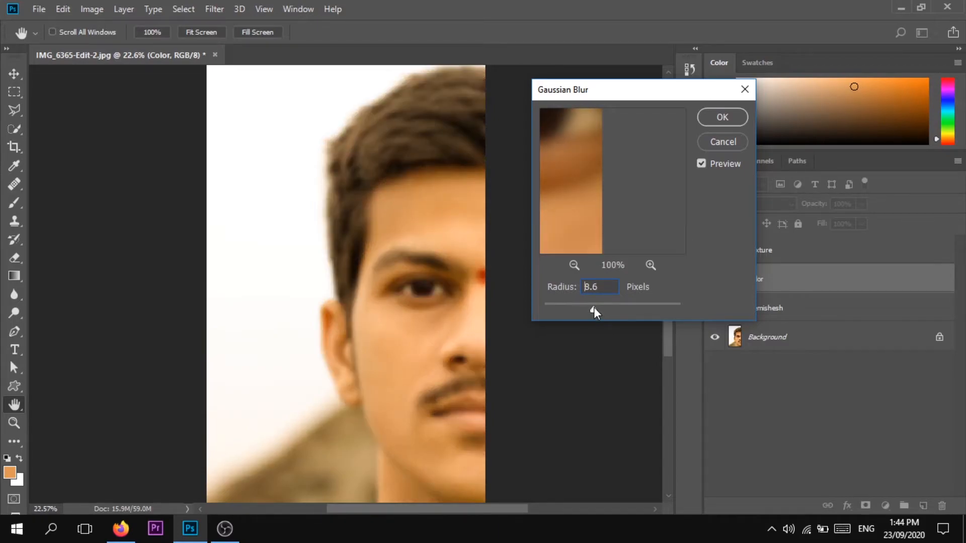
text(9)
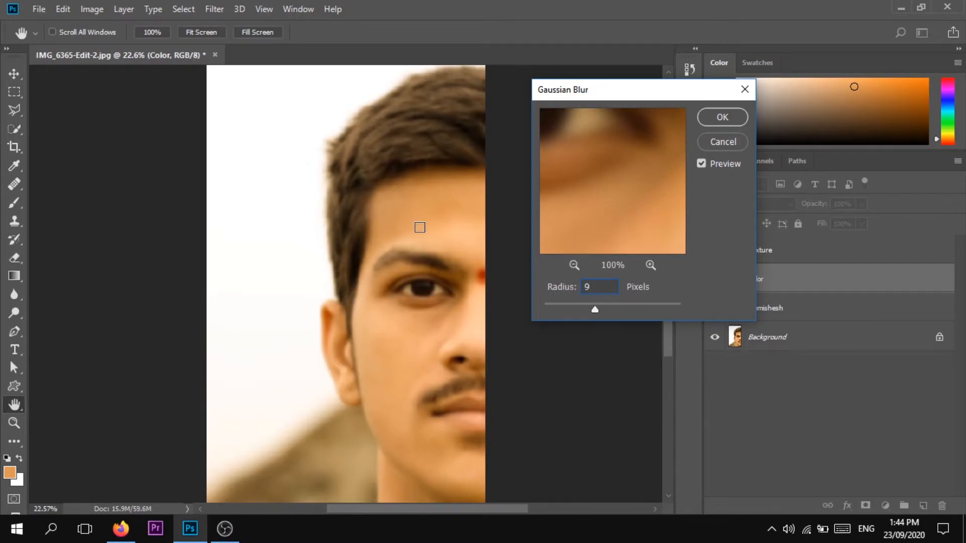
click(420, 228)
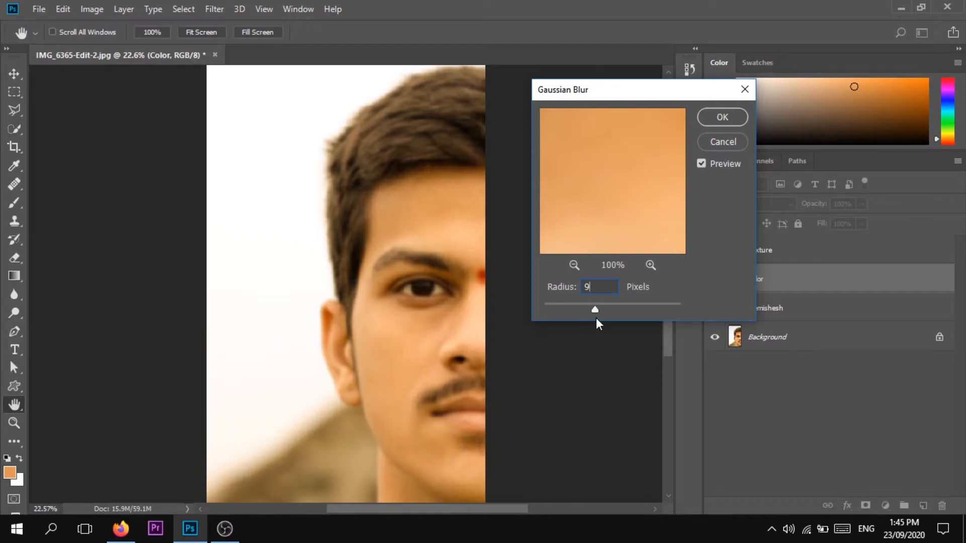
click(723, 117)
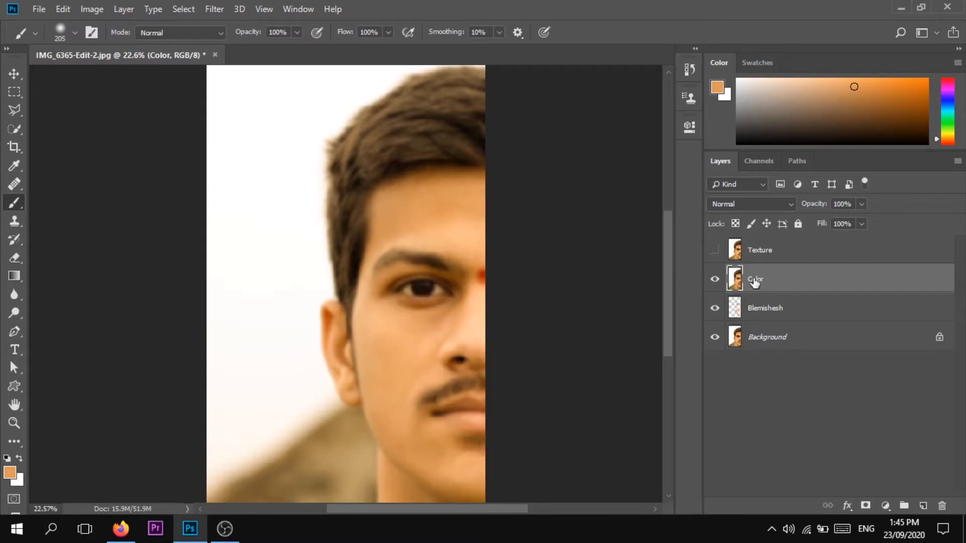
Show the Texture layer and apply the Color layer's RGB channel to it with Subtract blending, 100% opacity, scale 2 and offset 128
click(715, 252)
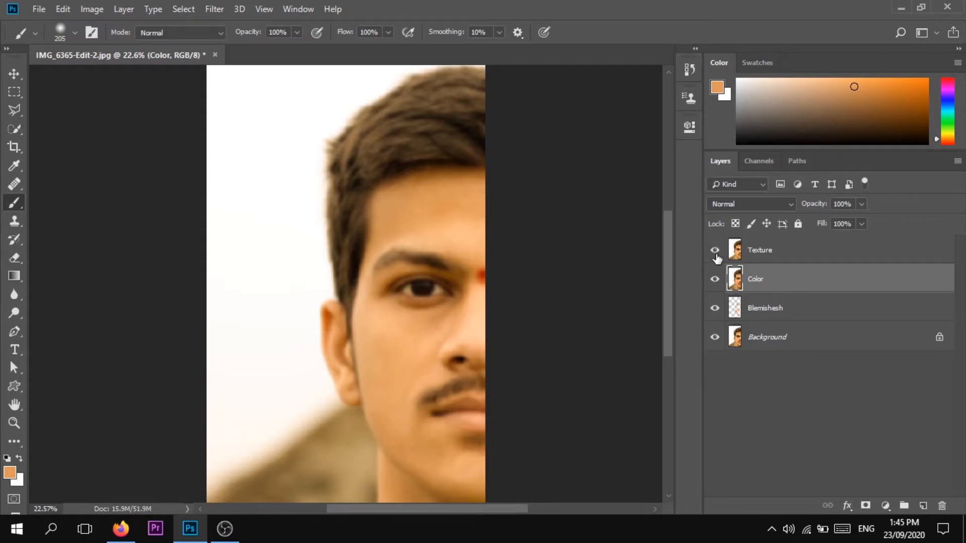
click(768, 256)
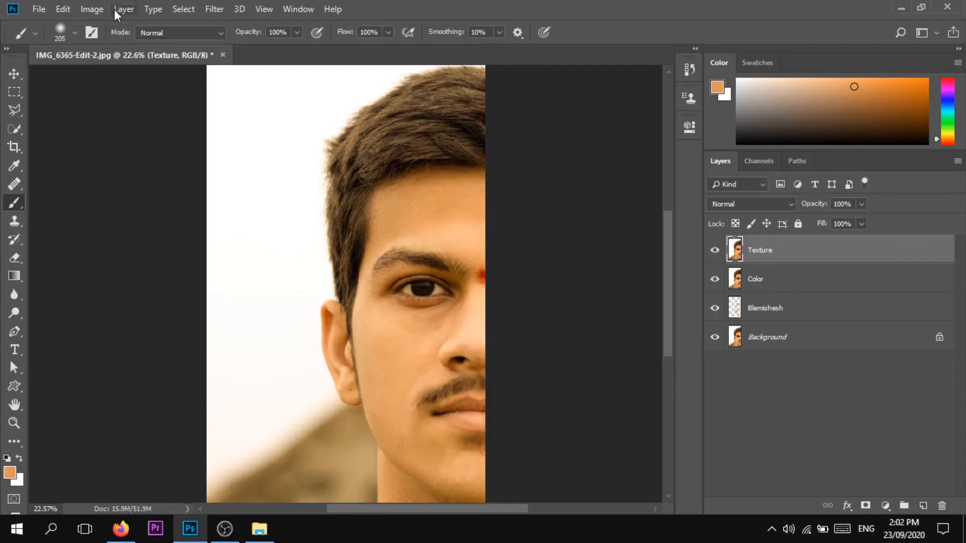
click(93, 7)
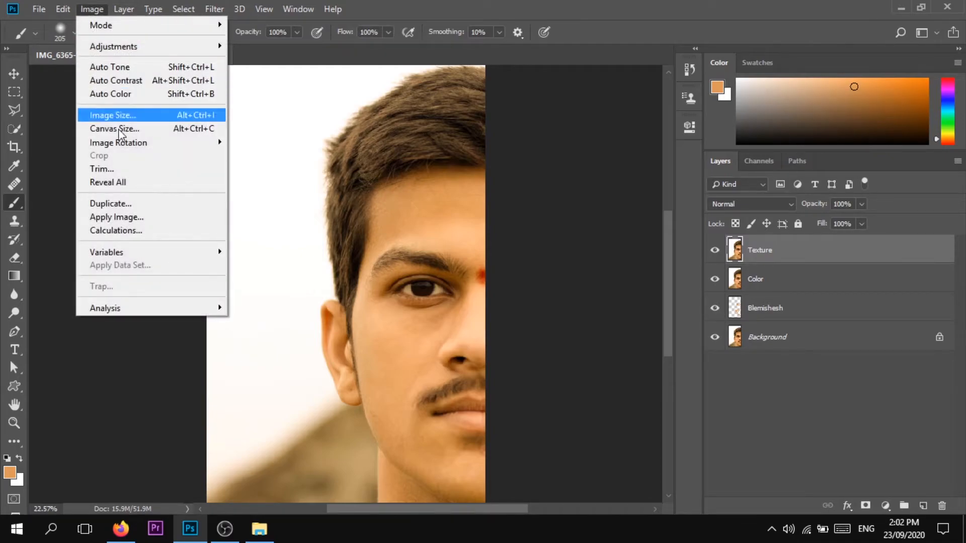
click(116, 217)
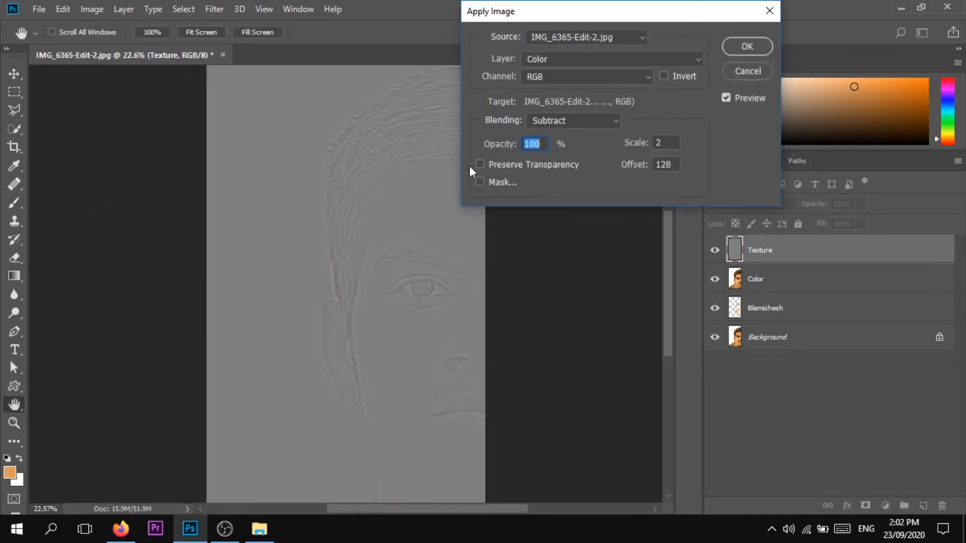
click(566, 61)
click(557, 107)
click(554, 80)
click(555, 79)
click(561, 118)
click(560, 118)
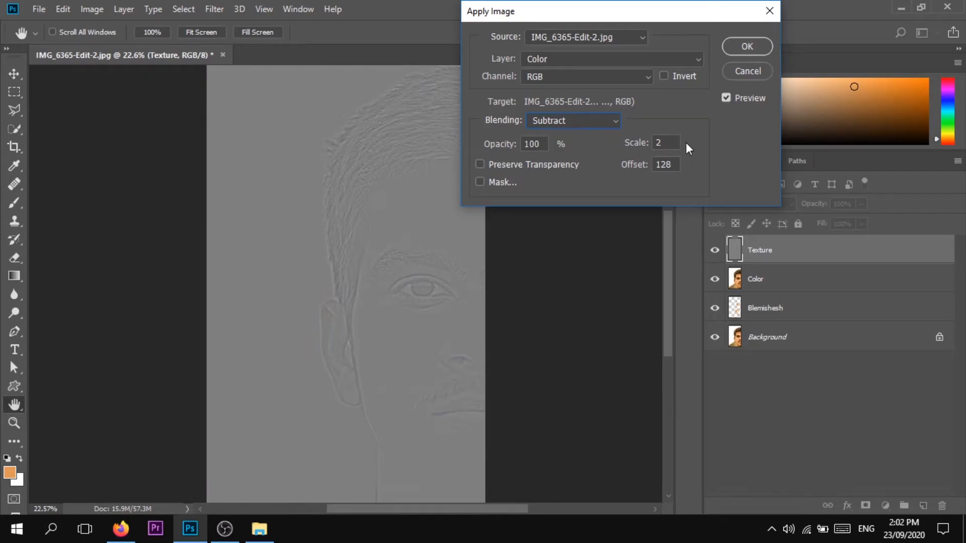
click(745, 46)
Set the Texture layer's blend mode to Linear Light and group it with the Color layer
click(750, 202)
click(741, 212)
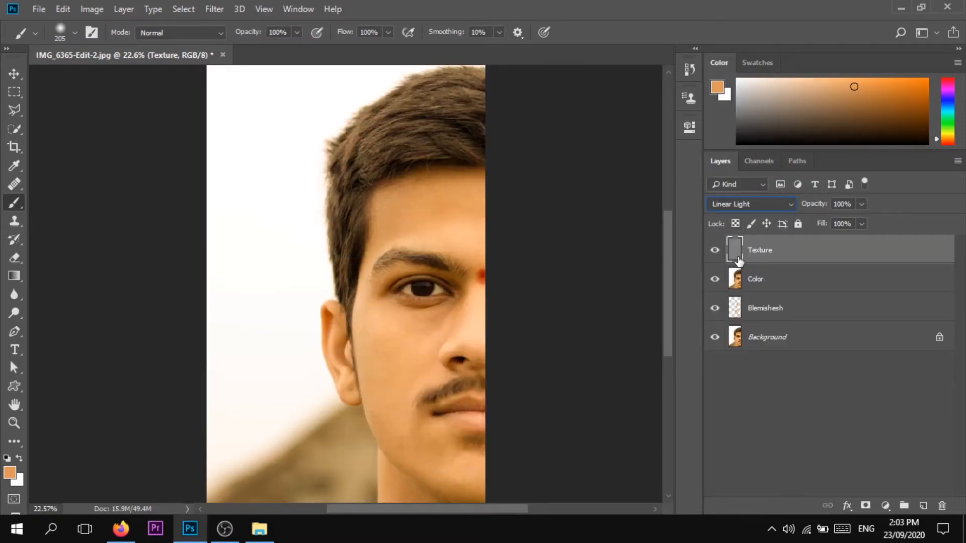
shift+click(768, 281)
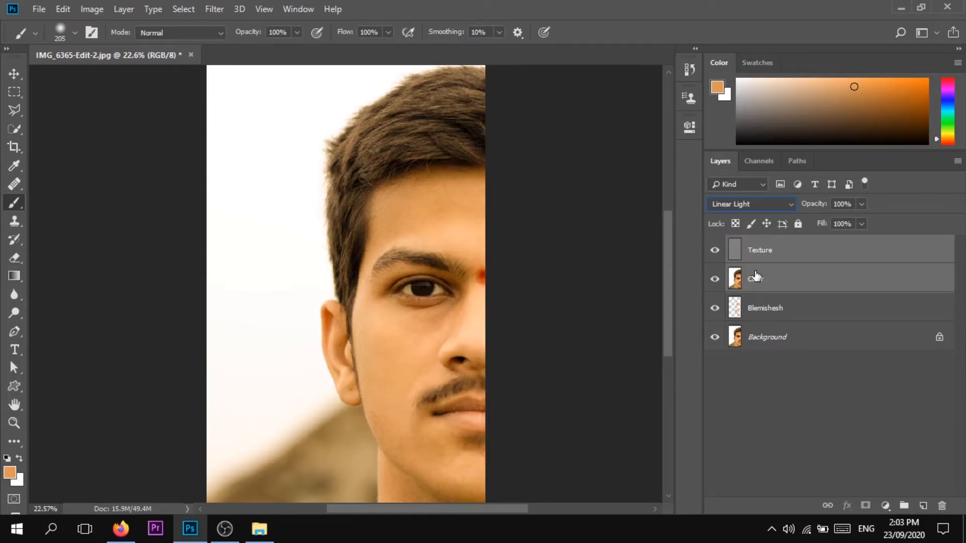
key(ctrl+g)
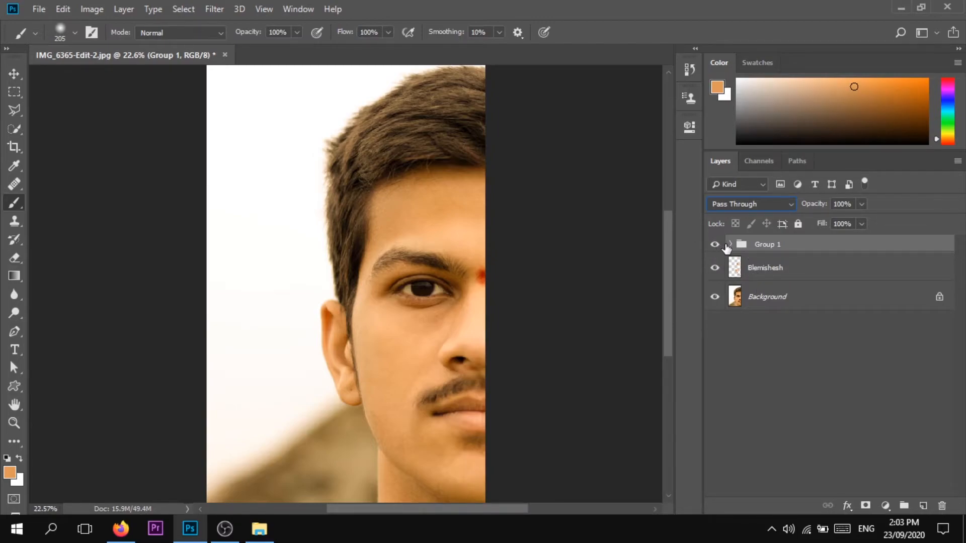
Expand the new group and compare the portrait with the group and the Texture layer hidden and shown
click(730, 245)
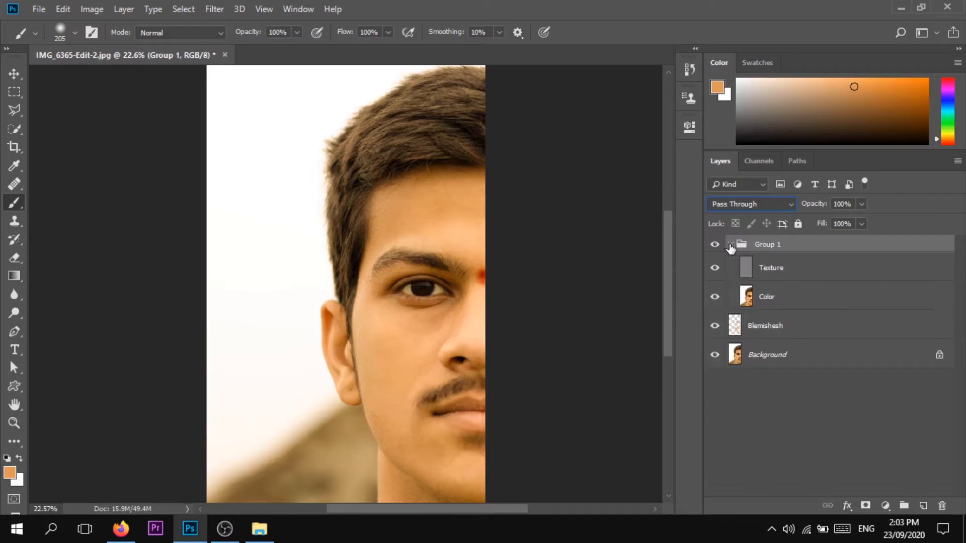
click(715, 245)
click(715, 247)
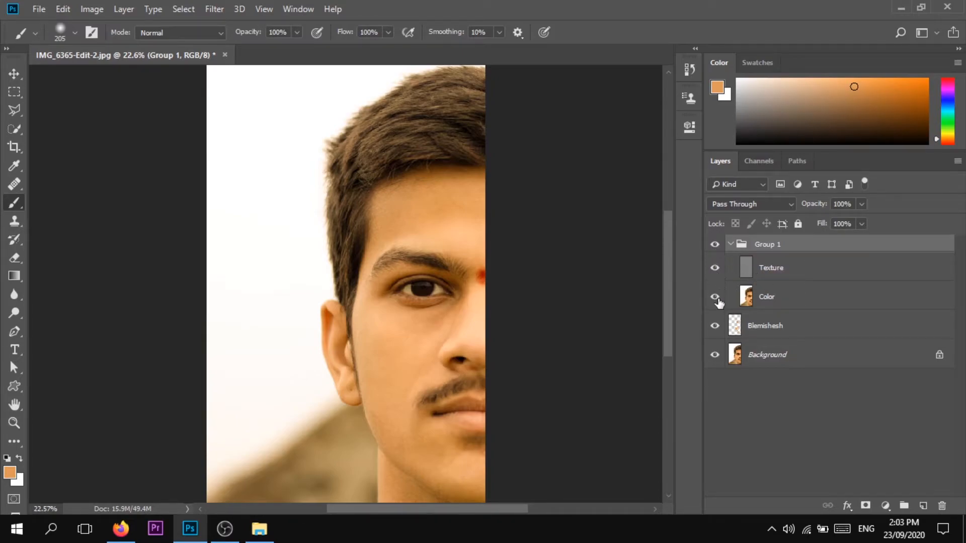
click(716, 271)
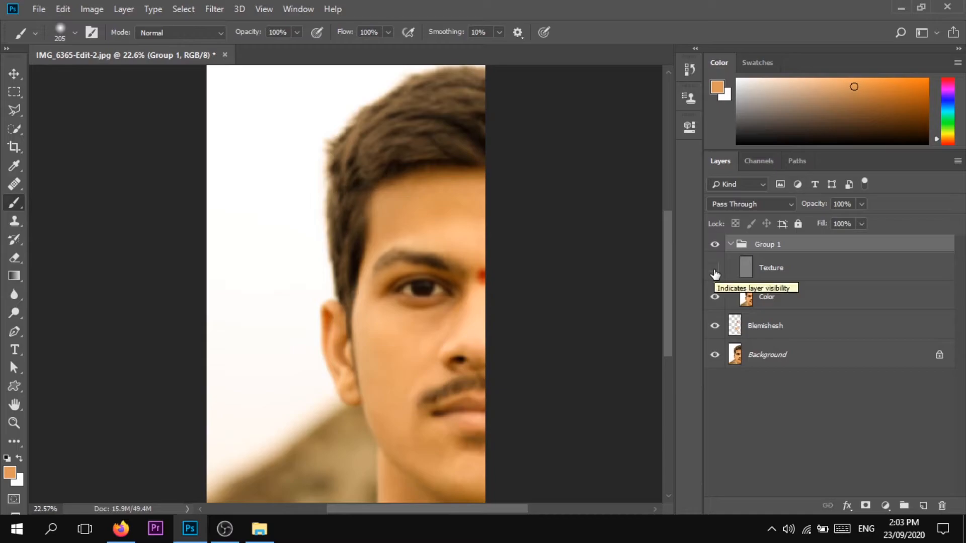
click(715, 272)
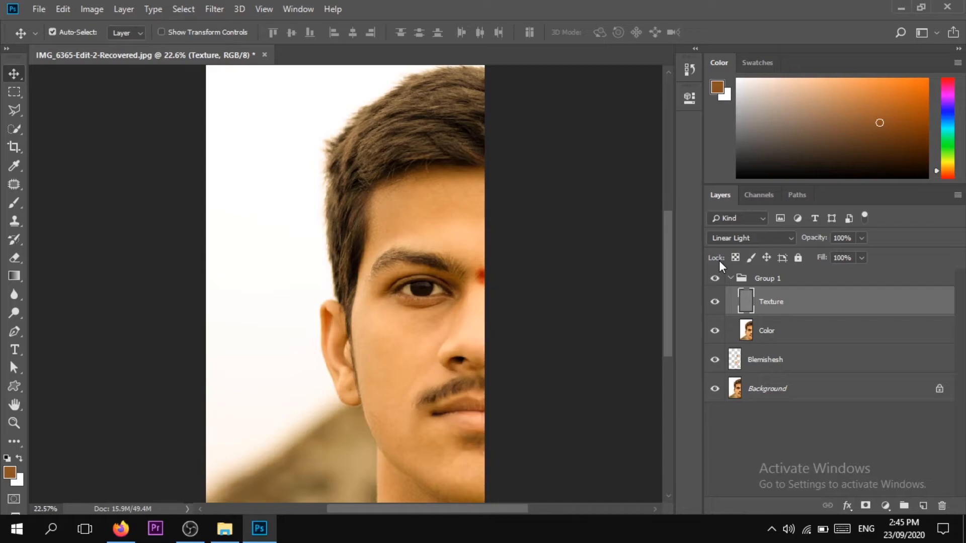
Add an empty layer above Texture in the group and set up the Brush tool with 100% flow
click(925, 506)
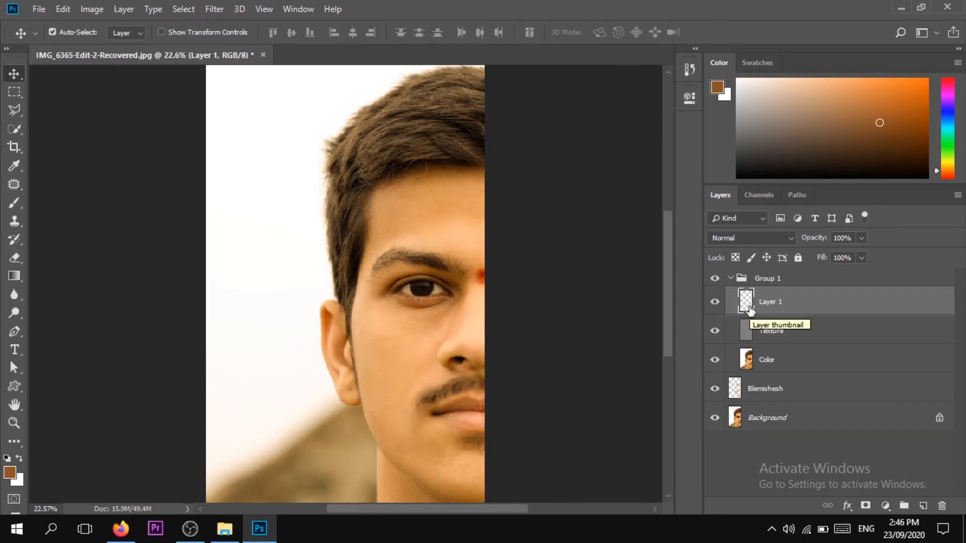
click(14, 202)
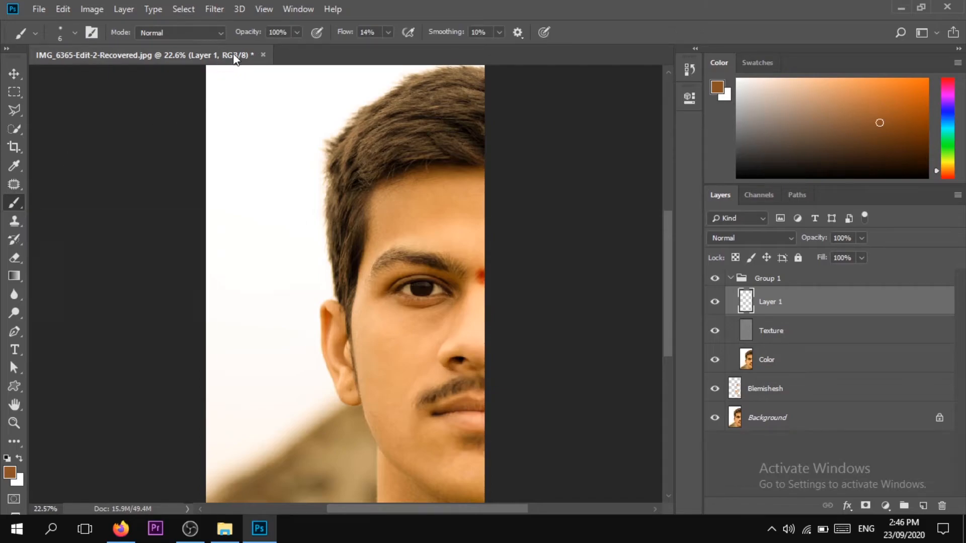
drag(347, 32, 488, 33)
Paint sampled skin tones across the forehead on the new layer with a soft brush of about 271 px
alt+right_click(390, 206)
drag(400, 207, 417, 196)
alt+click(394, 202)
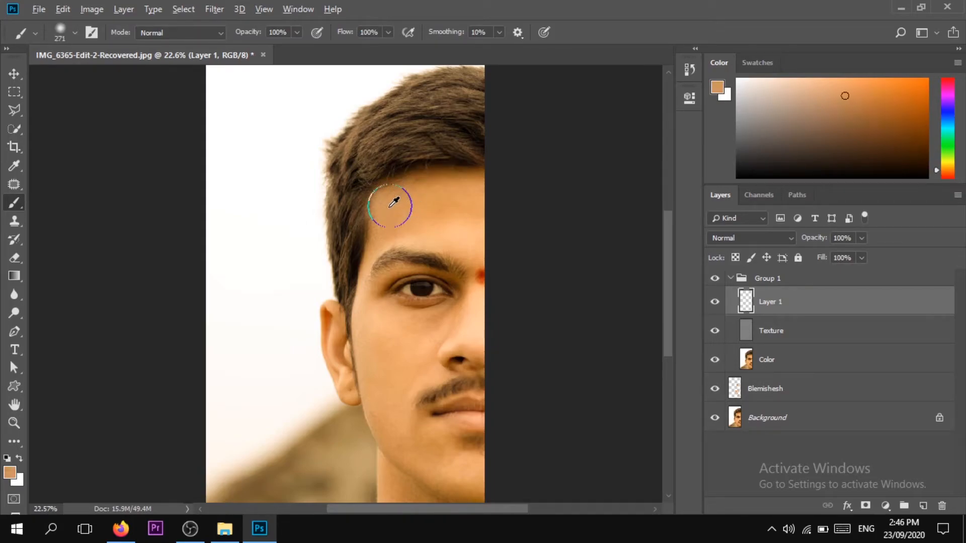
mouse_move(383, 238)
mouse_down()
mouse_move(390, 190)
mouse_move(363, 236)
mouse_move(371, 252)
mouse_move(358, 249)
mouse_up()
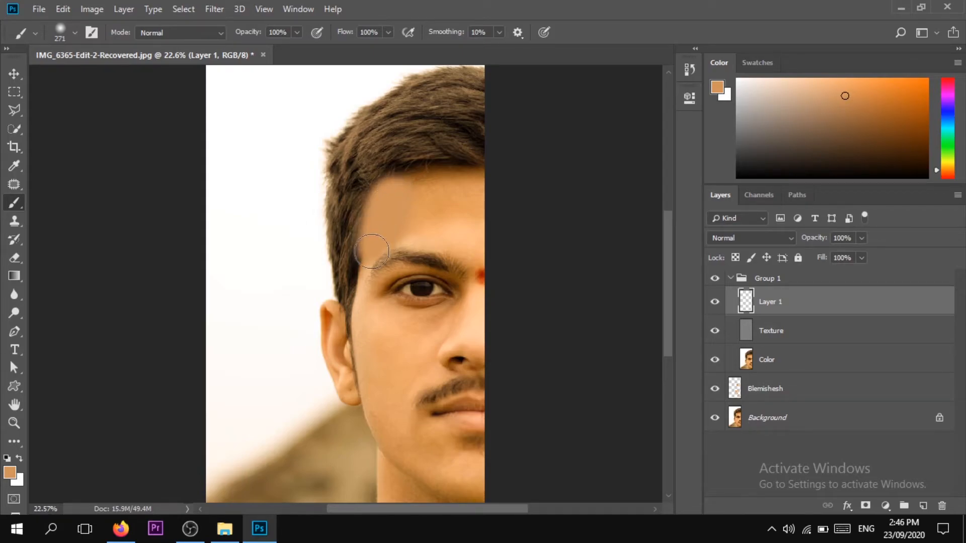
mouse_move(426, 190)
mouse_down()
mouse_move(412, 222)
mouse_move(426, 200)
mouse_up()
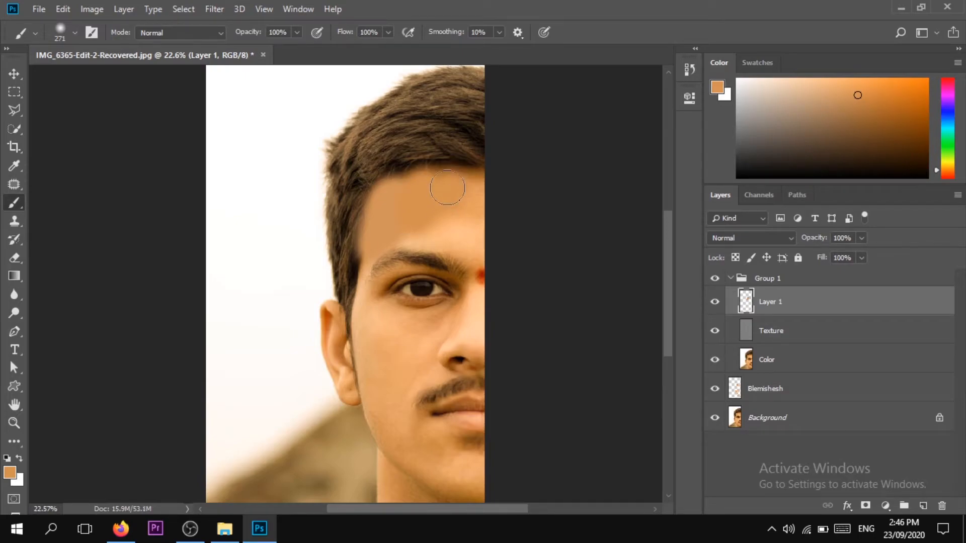
mouse_move(461, 179)
mouse_down()
mouse_move(454, 199)
mouse_move(483, 207)
mouse_move(465, 210)
mouse_move(443, 240)
mouse_move(416, 240)
mouse_move(485, 242)
mouse_move(445, 241)
mouse_move(476, 264)
mouse_move(475, 248)
mouse_move(417, 257)
mouse_move(362, 277)
mouse_move(367, 309)
mouse_move(373, 306)
mouse_move(338, 311)
mouse_up()
Sample the skin near the eyebrow and paint it down the temple and outer cheek beside the ear
alt+click(463, 232)
alt+click(371, 269)
scroll(392, 280, up, 3)
drag(348, 251, 337, 373)
Paint the upper eyelid with sampled light skin and darker brown crease tones, reducing the brush to about 39 px
alt+click(371, 282)
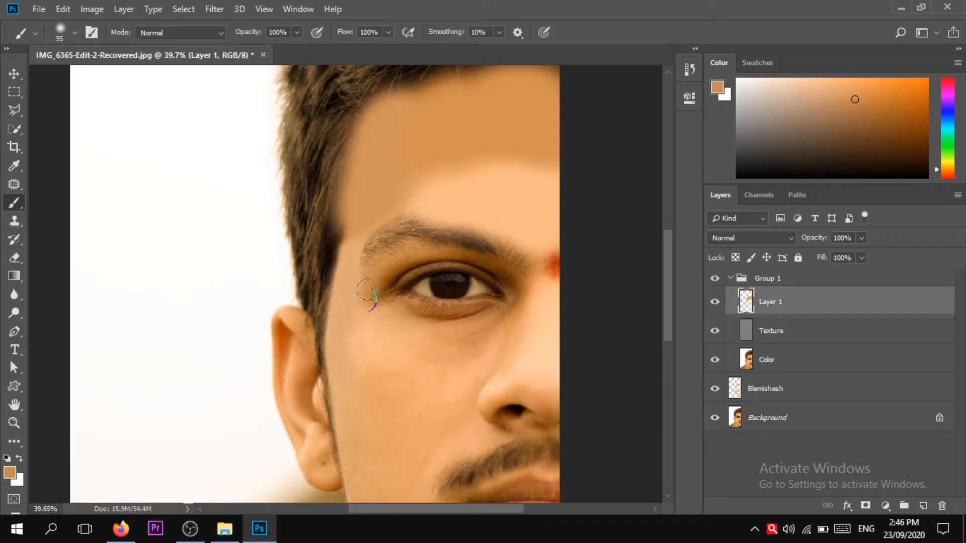
drag(424, 252, 458, 251)
alt+right_click(473, 258)
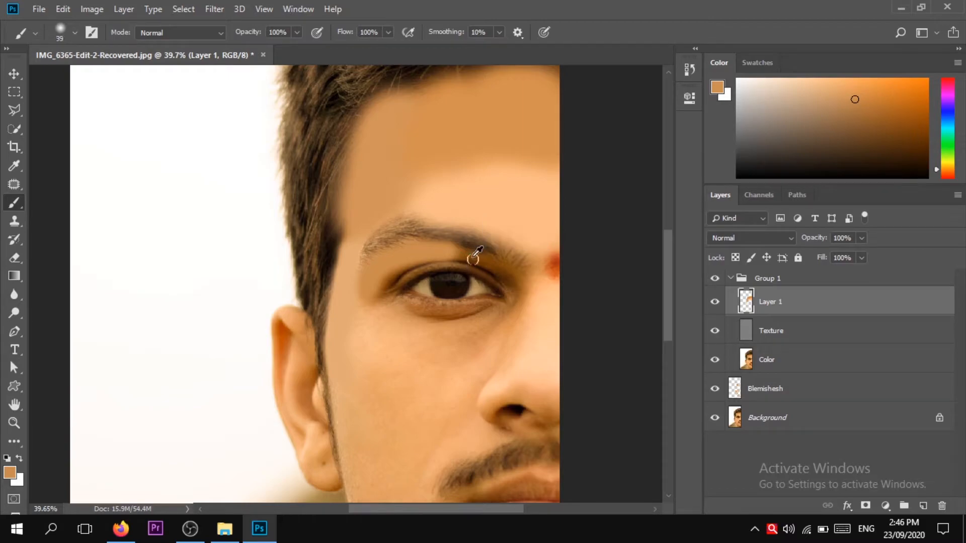
alt+click(474, 257)
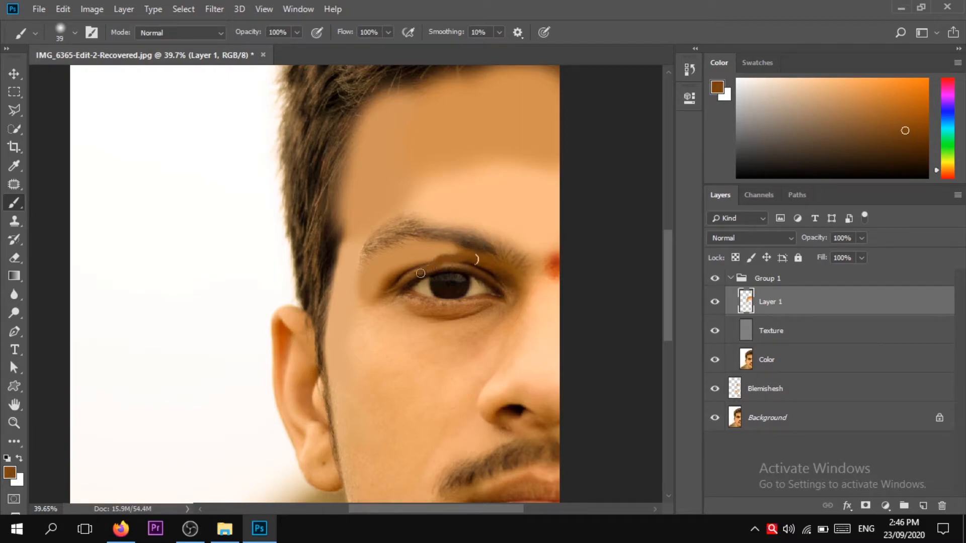
drag(433, 268, 469, 264)
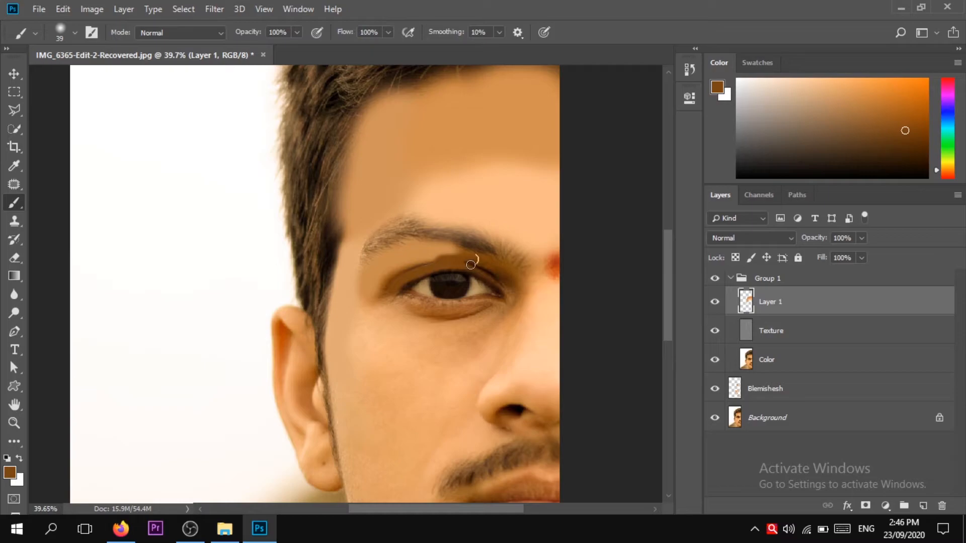
Sample the shadow at the inner eye corner and paint it down the side of the nose with a 73 px brush
scroll(516, 276, down, 4)
scroll(522, 296, up, 5)
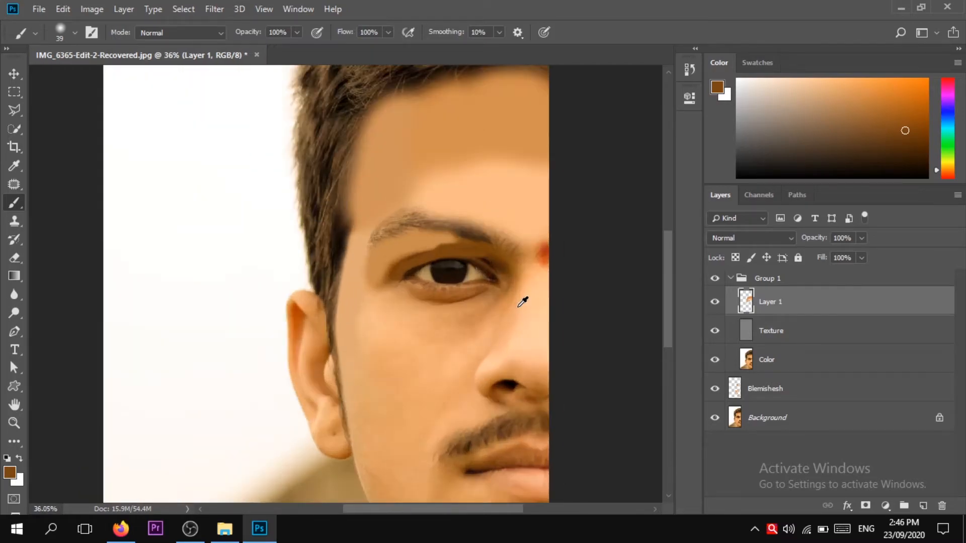
alt+right_click(519, 272)
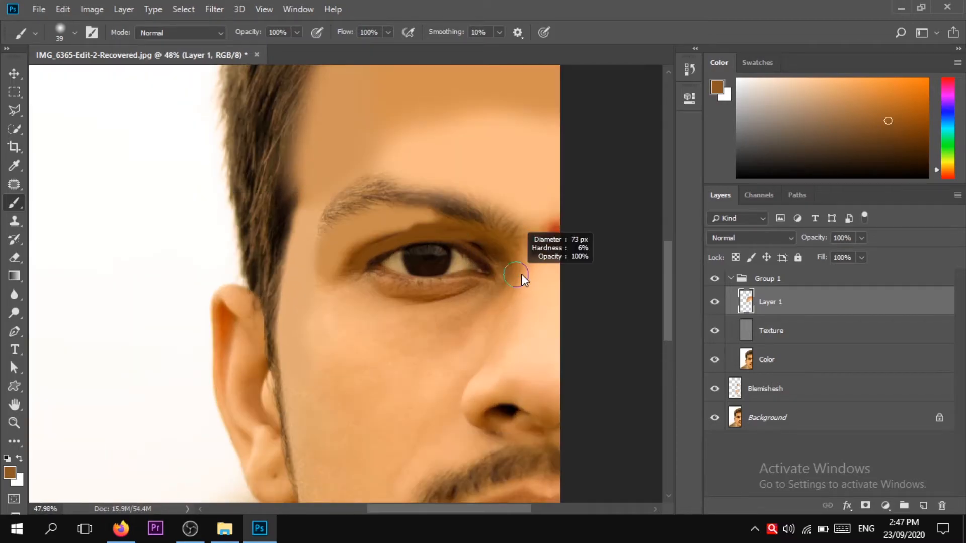
alt+click(521, 267)
drag(526, 262, 492, 357)
Sample the skin beside the nose and paint it over the area under the eye
alt+click(505, 280)
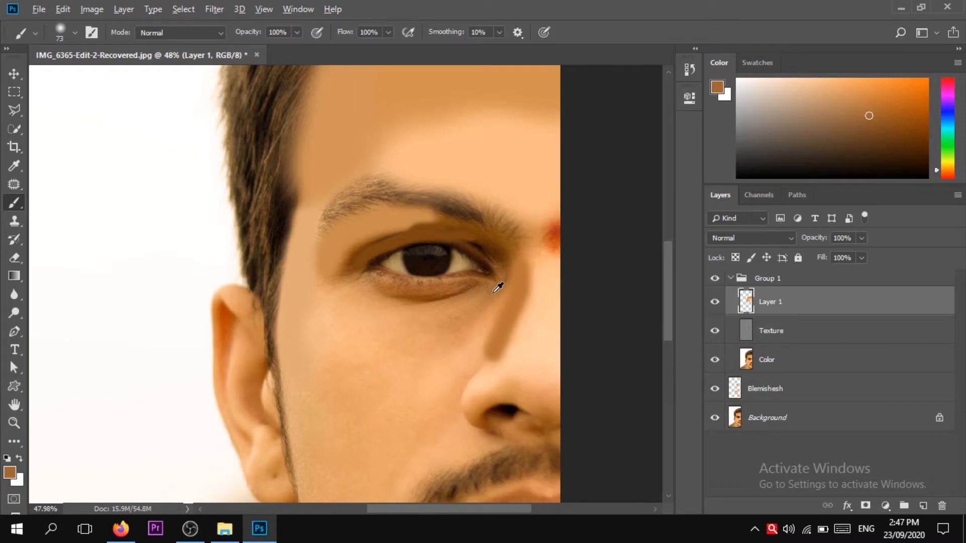
alt+click(484, 309)
mouse_move(436, 324)
mouse_down()
mouse_move(369, 324)
mouse_move(392, 343)
mouse_move(445, 347)
mouse_up()
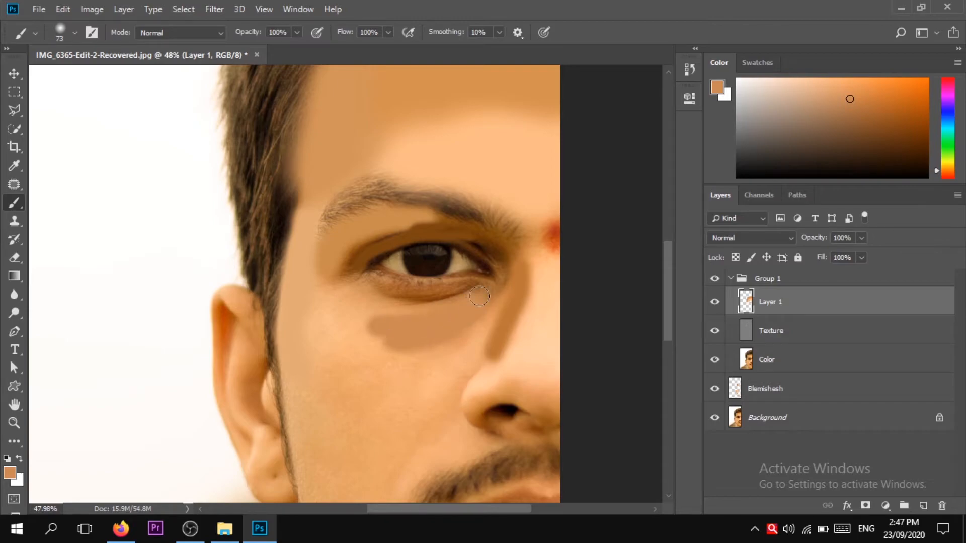
Undo the darker under-eye stroke and paint lighter skin sampled beside the nose over the under-eye area and upper cheek
key(ctrl+z)
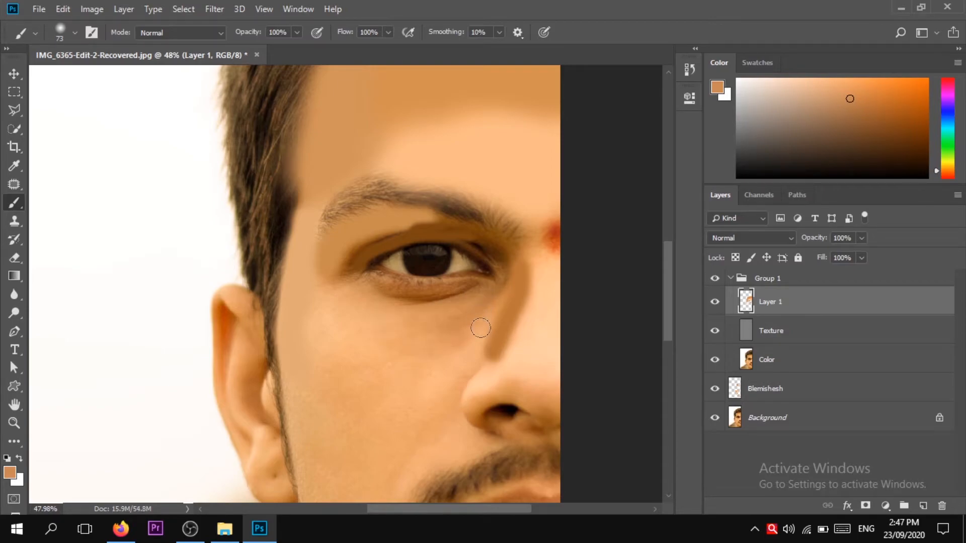
alt+click(476, 348)
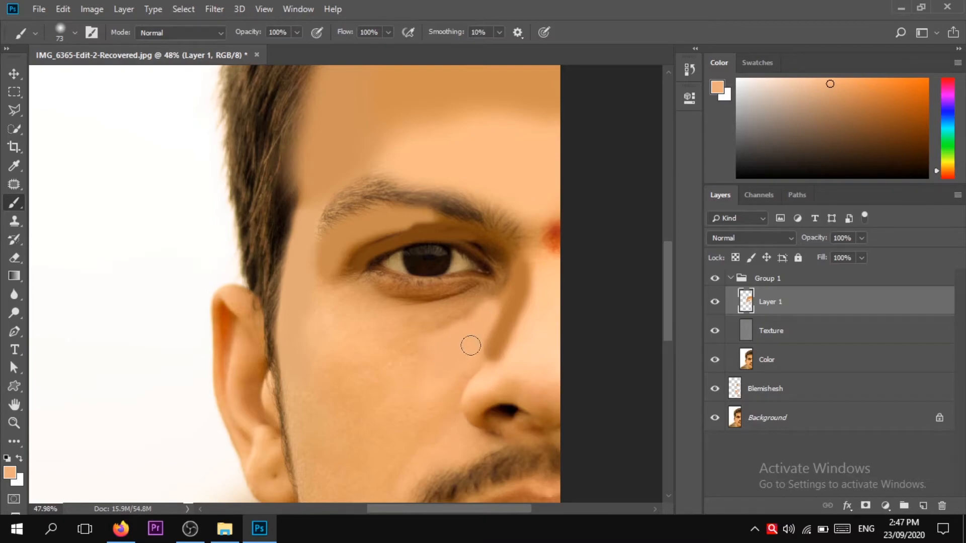
mouse_move(347, 286)
mouse_down()
mouse_move(389, 306)
mouse_move(481, 302)
mouse_move(452, 317)
mouse_up()
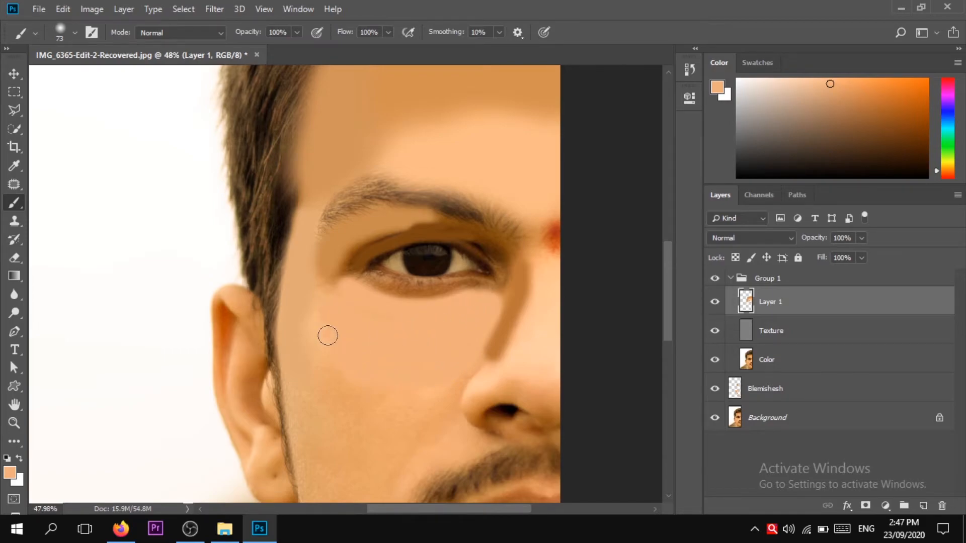
mouse_move(315, 318)
mouse_down()
mouse_move(344, 379)
mouse_move(423, 395)
mouse_move(333, 360)
mouse_up()
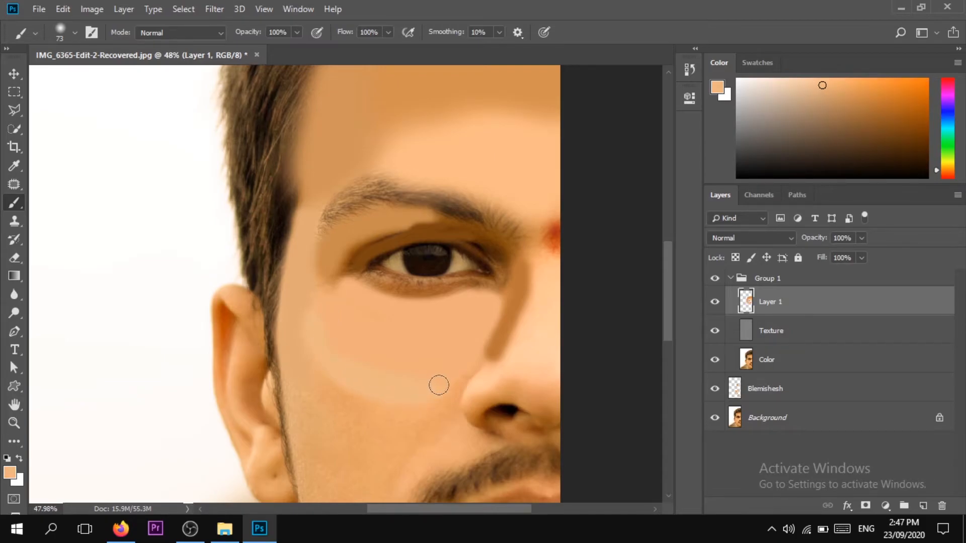
Delete the painted Layer 1 above Texture and create a new empty layer between the Texture and Color layers
scroll(426, 384, down, 3)
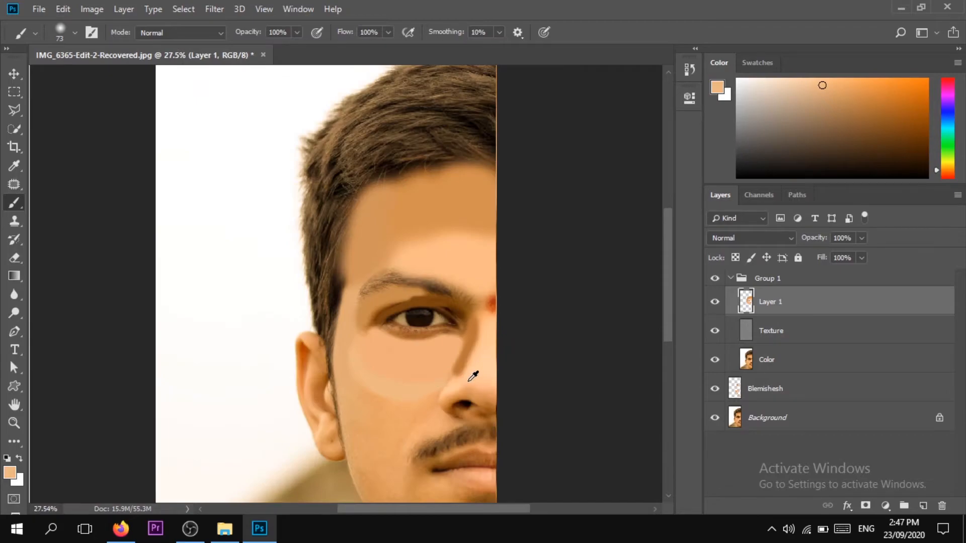
scroll(479, 374, down, 2)
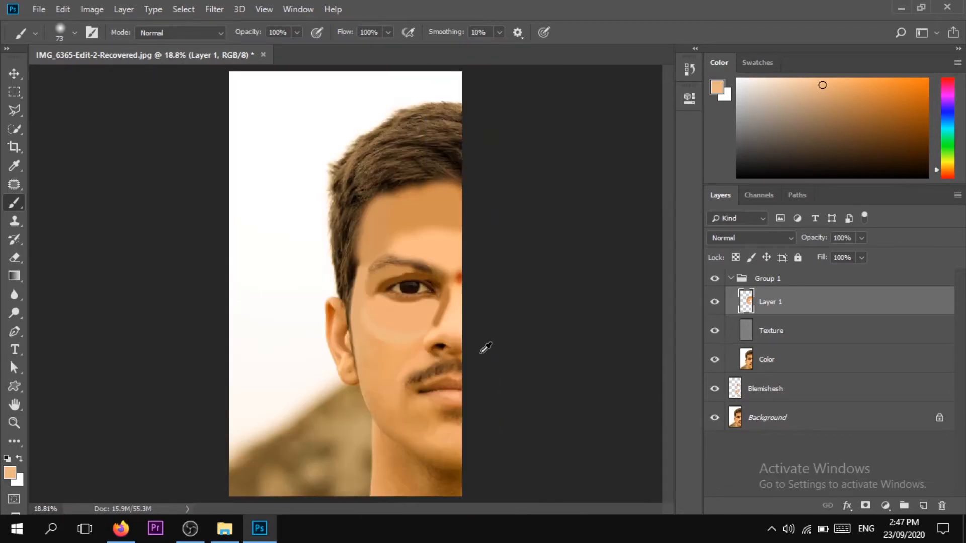
scroll(448, 299, up, 1)
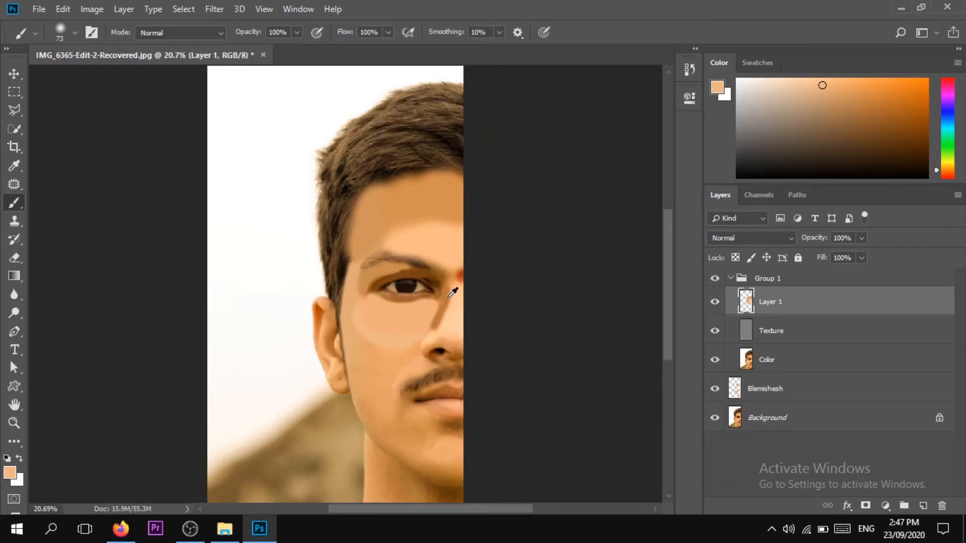
scroll(451, 293, up, 2)
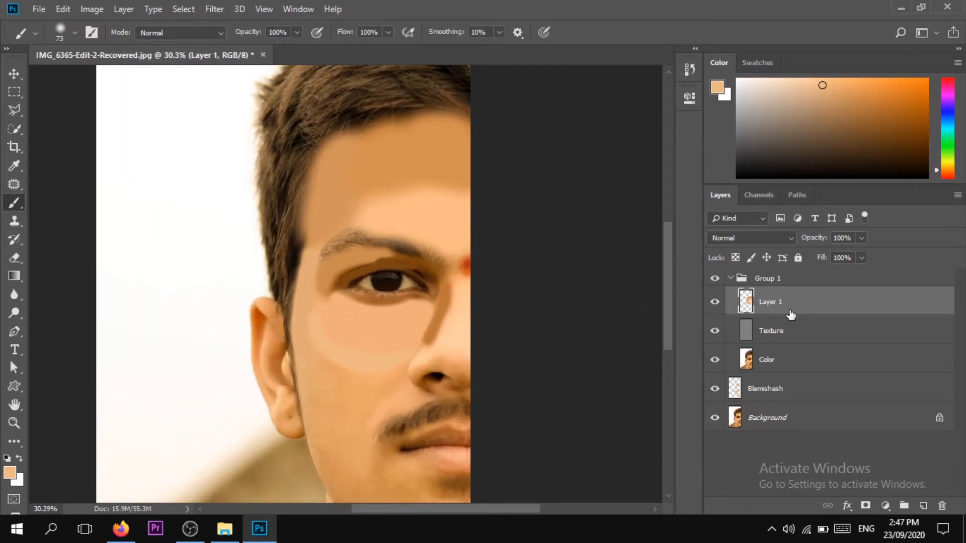
mouse_move(792, 308)
mouse_down()
mouse_move(856, 388)
mouse_move(885, 471)
mouse_move(942, 506)
mouse_up()
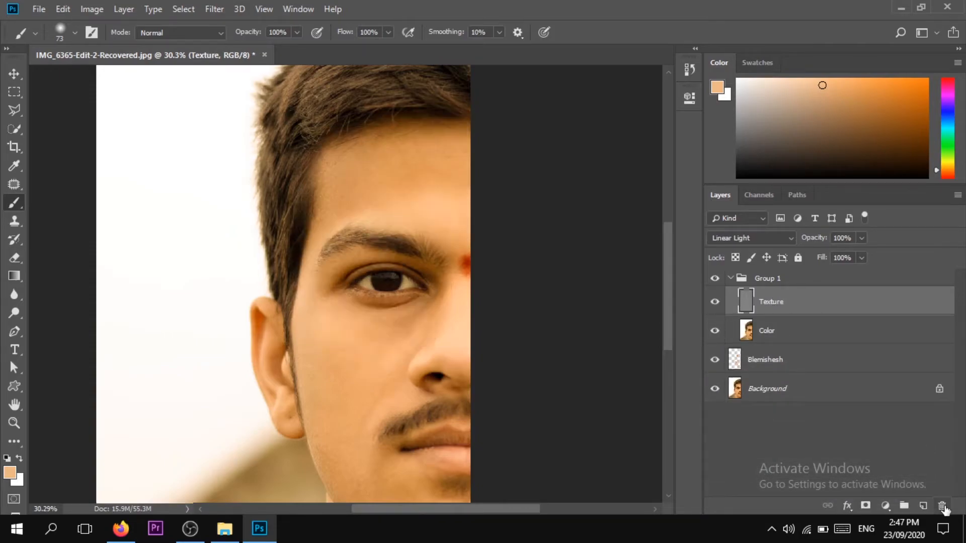
click(768, 338)
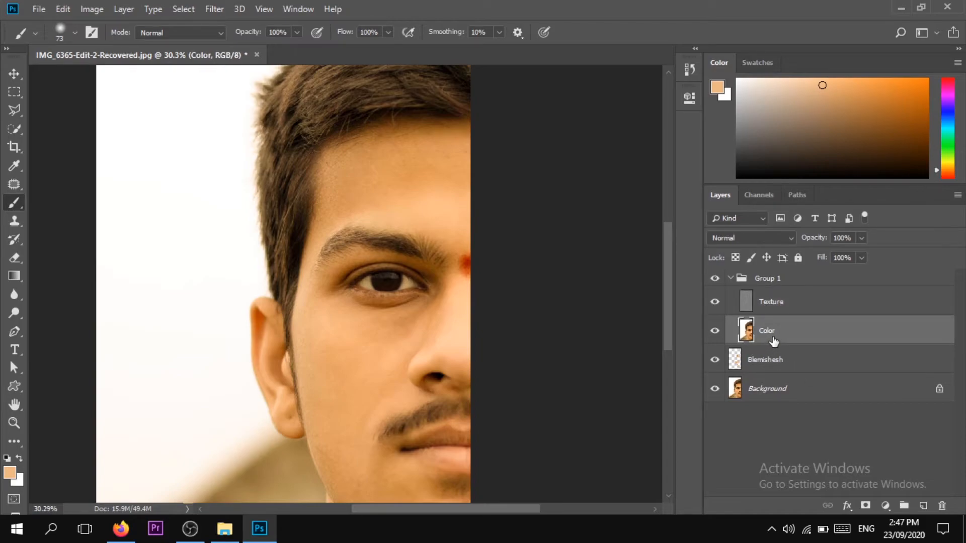
click(924, 506)
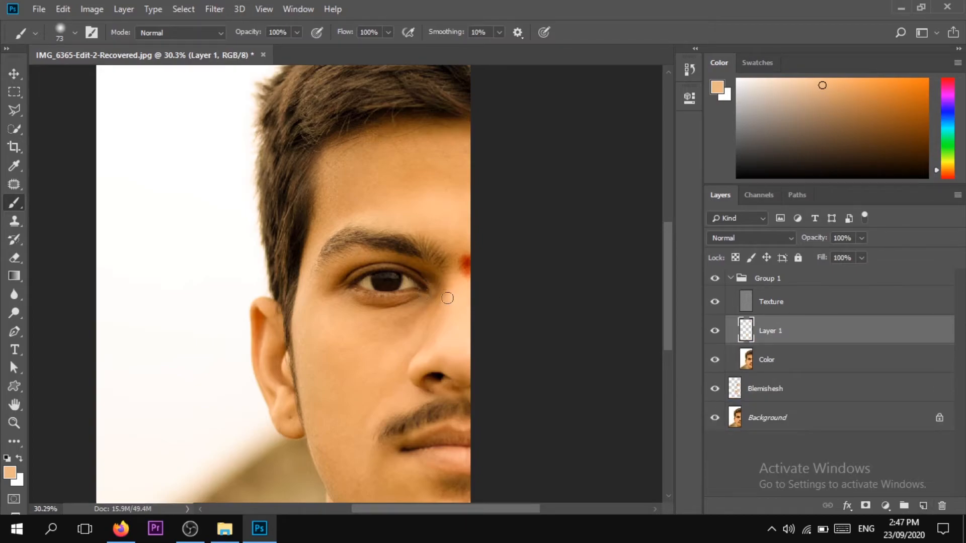
Set the brush flow to 2% and paint sampled forehead skin beside the hairline with a 152 px brush
click(381, 32)
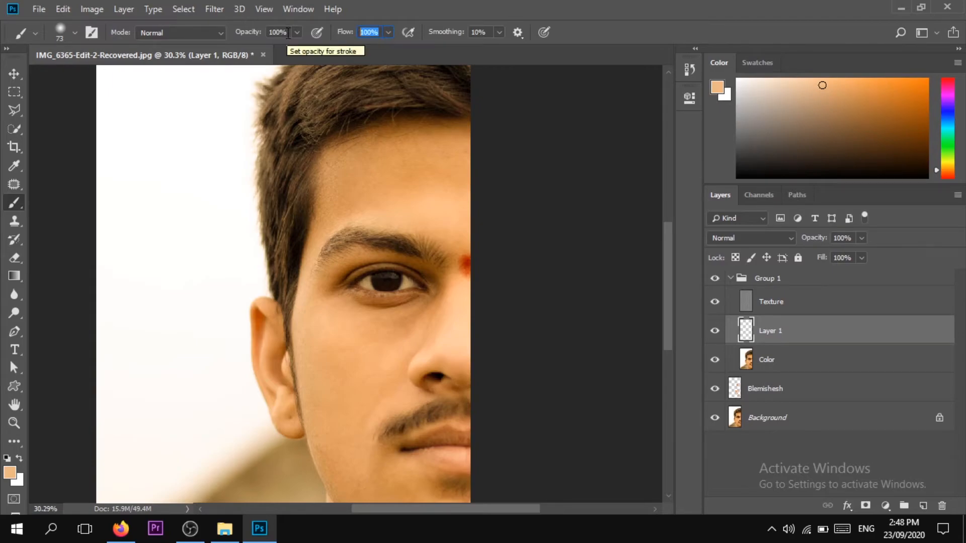
text(2)
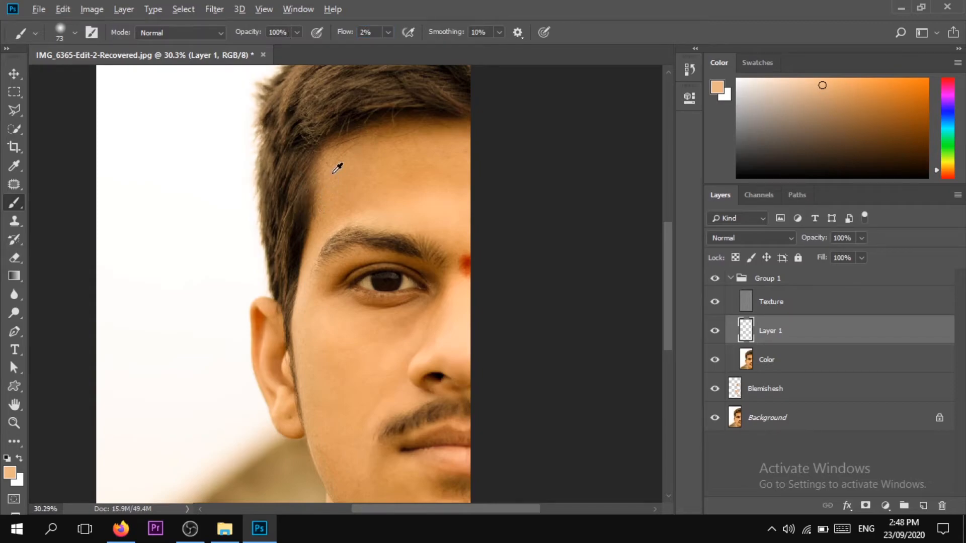
scroll(345, 171, up, 1)
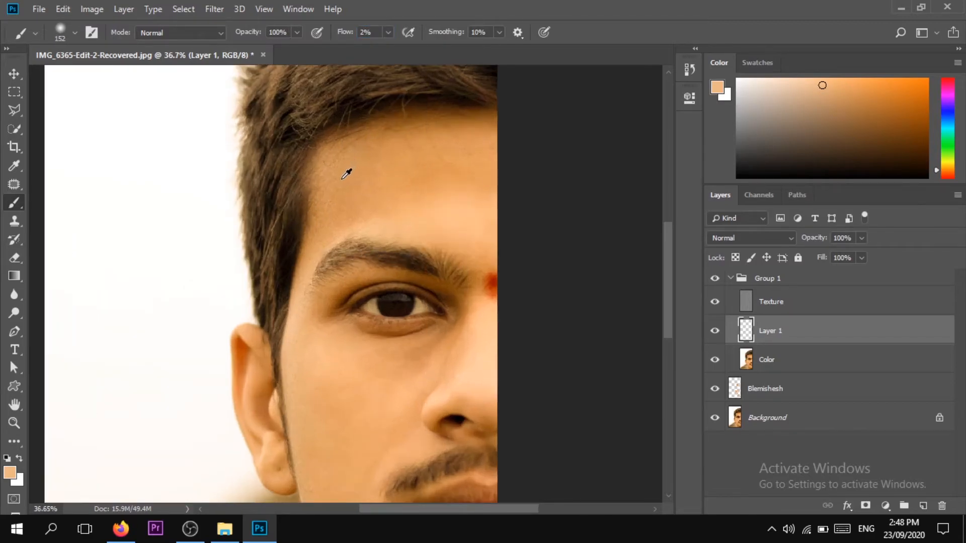
alt+click(346, 170)
drag(344, 154, 329, 231)
mouse_move(347, 151)
mouse_down()
mouse_move(327, 243)
mouse_move(333, 164)
mouse_move(310, 249)
mouse_up()
drag(345, 174, 322, 240)
drag(331, 169, 309, 254)
mouse_move(345, 142)
mouse_down()
mouse_move(347, 207)
mouse_move(361, 174)
mouse_move(362, 224)
mouse_move(361, 146)
mouse_move(362, 216)
mouse_move(370, 138)
mouse_move(372, 223)
mouse_up()
Sample the lighter skin above the eyebrow and the forehead tone, blending them across the lower and upper forehead
alt+click(423, 221)
mouse_move(486, 224)
mouse_down()
mouse_move(480, 256)
mouse_move(498, 263)
mouse_move(452, 237)
mouse_move(477, 248)
mouse_up()
alt+click(388, 173)
mouse_move(381, 156)
mouse_down()
mouse_move(401, 154)
mouse_move(433, 192)
mouse_move(435, 149)
mouse_move(446, 200)
mouse_move(438, 138)
mouse_move(445, 181)
mouse_move(455, 131)
mouse_move(464, 187)
mouse_move(475, 134)
mouse_move(481, 194)
mouse_move(485, 105)
mouse_move(490, 172)
mouse_move(490, 134)
mouse_up()
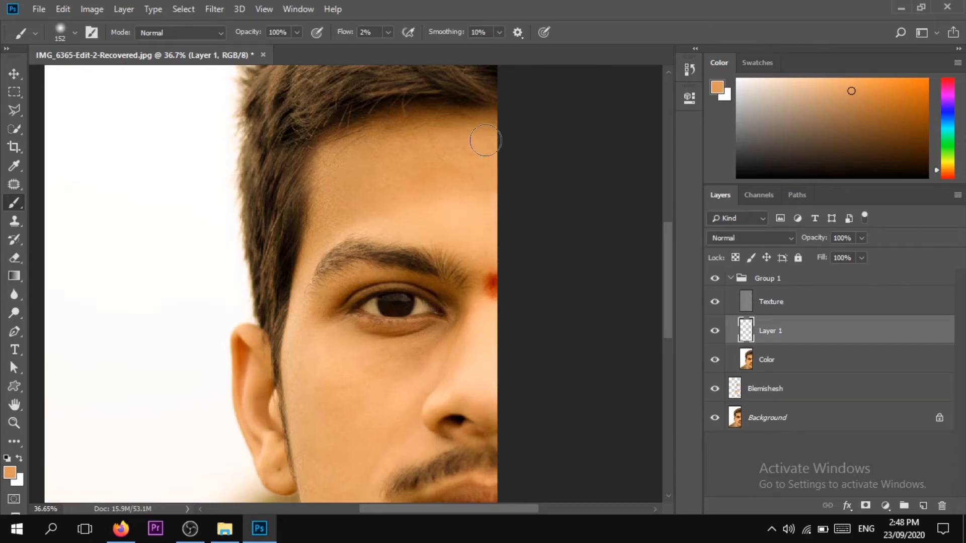
scroll(341, 164, up, 5)
scroll(437, 181, up, 1)
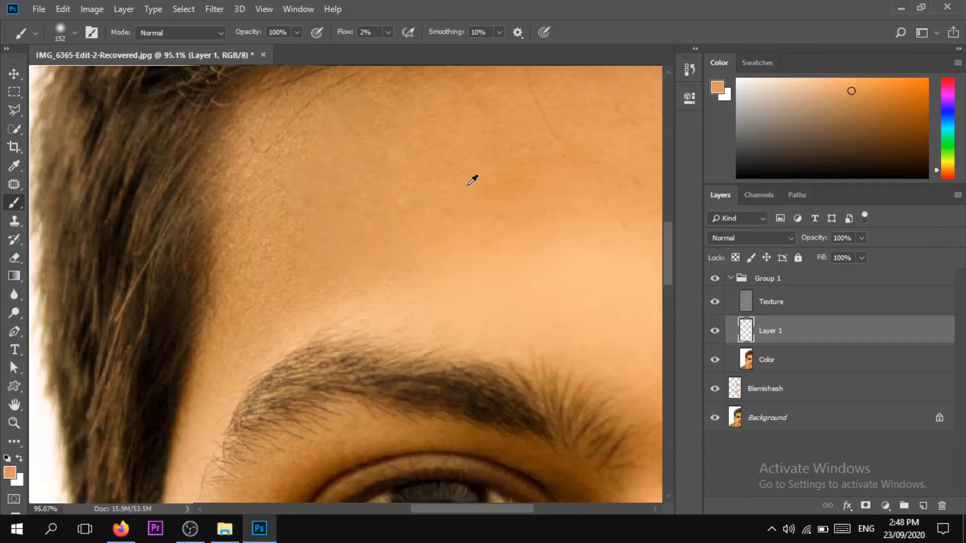
scroll(473, 181, down, 6)
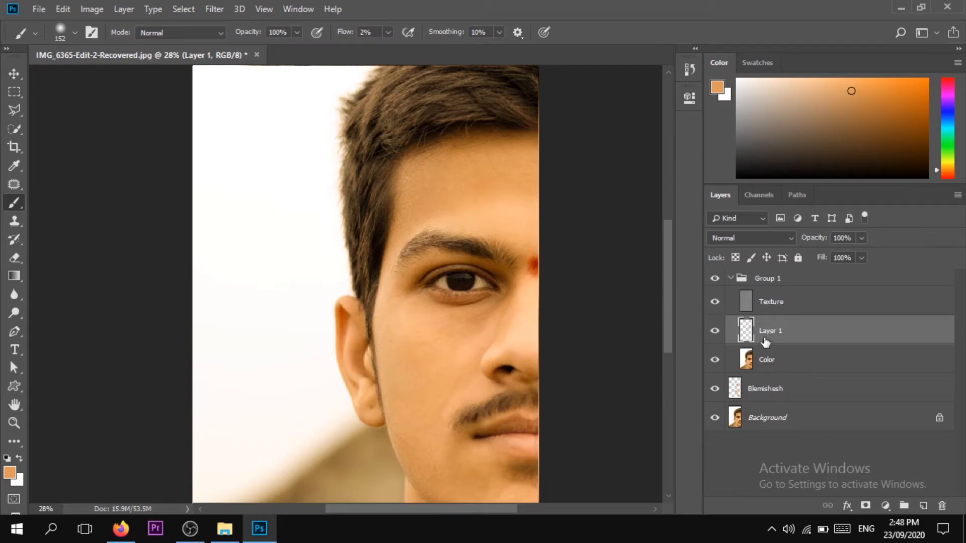
Reduce the brush to 48 px and blend sampled brown tones under the eyebrow and along the inner eye corner
scroll(542, 298, up, 3)
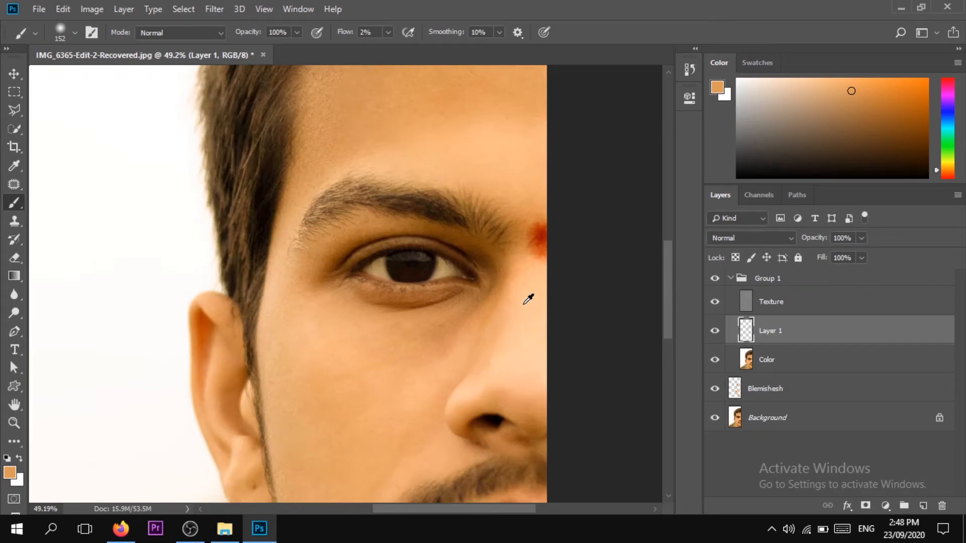
scroll(527, 295, up, 2)
mouse_move(470, 216)
mouse_down()
mouse_move(453, 216)
mouse_move(448, 236)
mouse_move(440, 225)
mouse_up()
alt+click(407, 200)
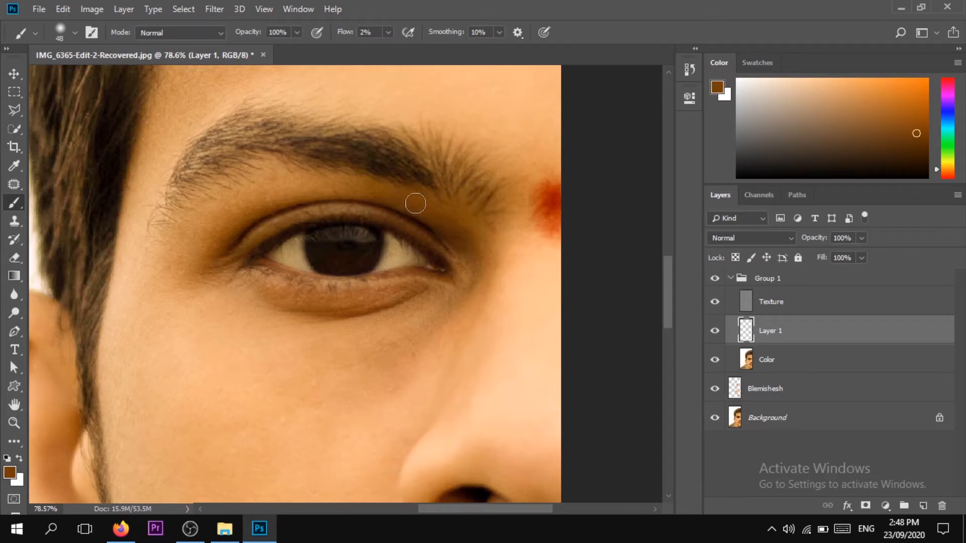
alt+click(492, 263)
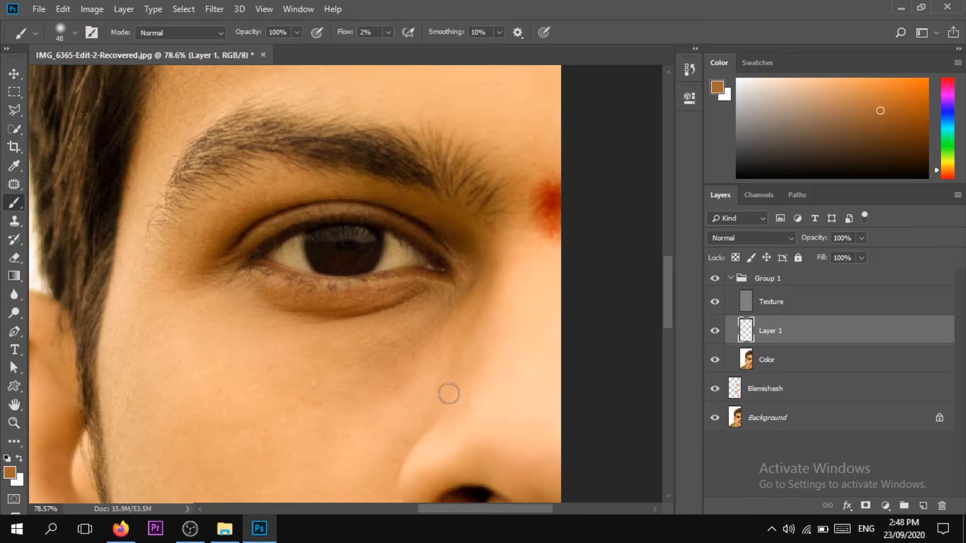
Sample the skin above the nostril to smooth the nose, and blend light skin over the cheek with a 148 px brush
scroll(539, 231, down, 2)
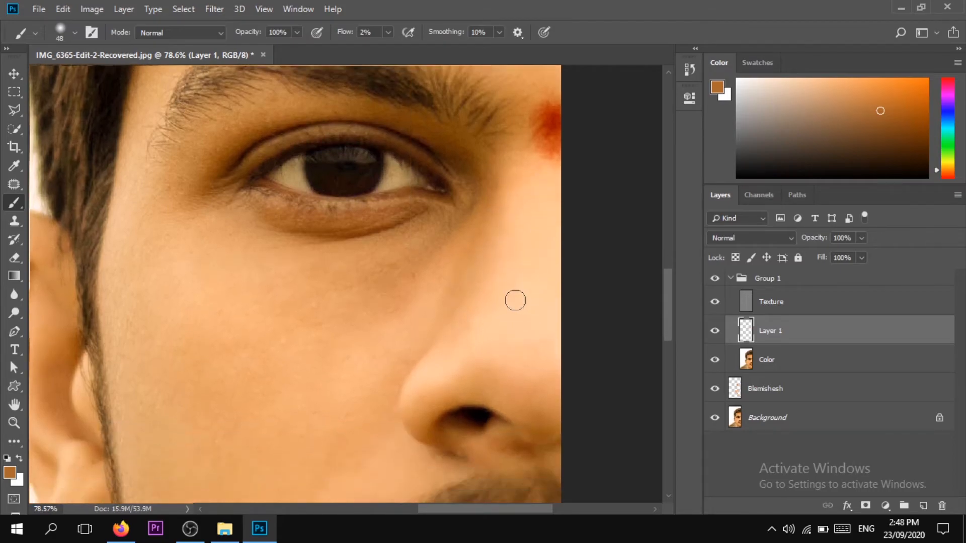
alt+click(500, 386)
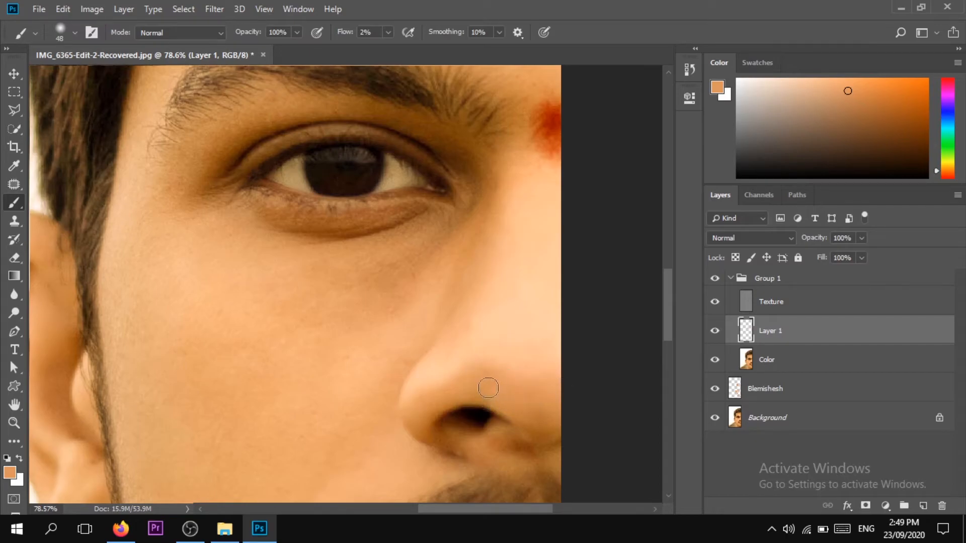
scroll(510, 385, down, 5)
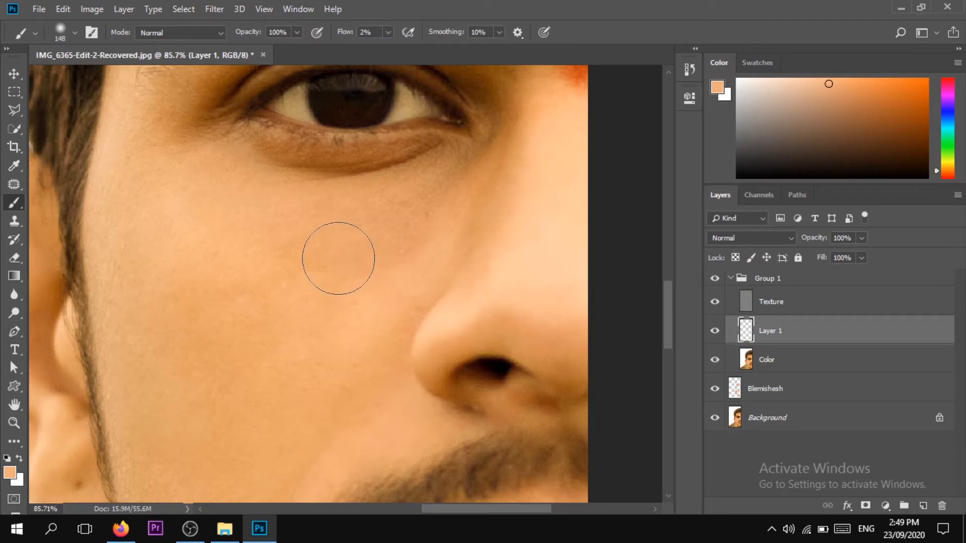
scroll(338, 258, down, 4)
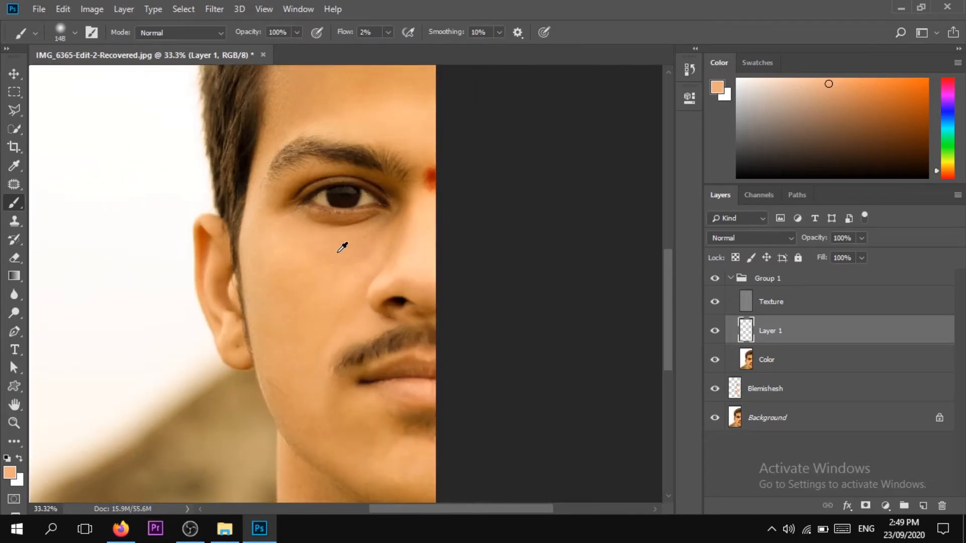
Hide the Texture layer and paint the shadow tone sampled below the inner eye corner over the under-eye skin
scroll(330, 212, up, 2)
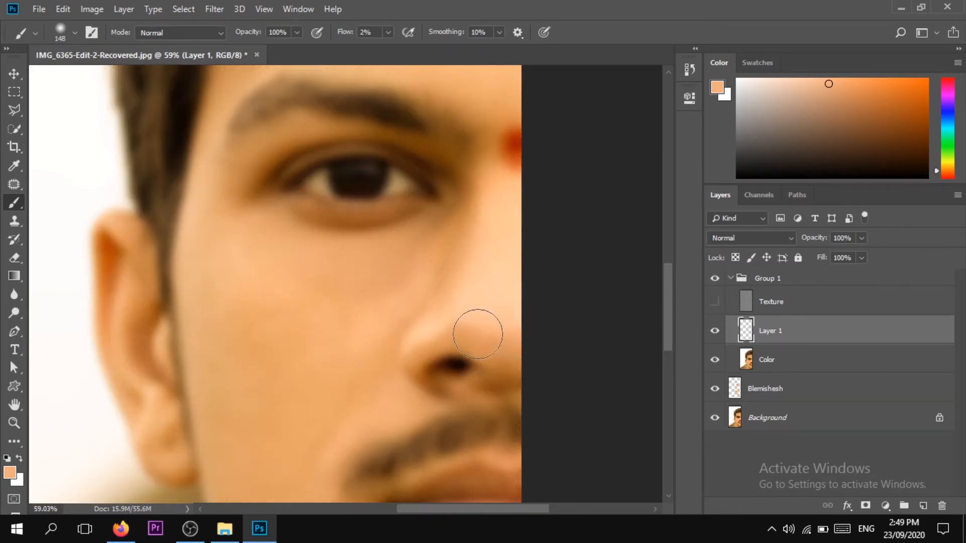
scroll(399, 254, up, 2)
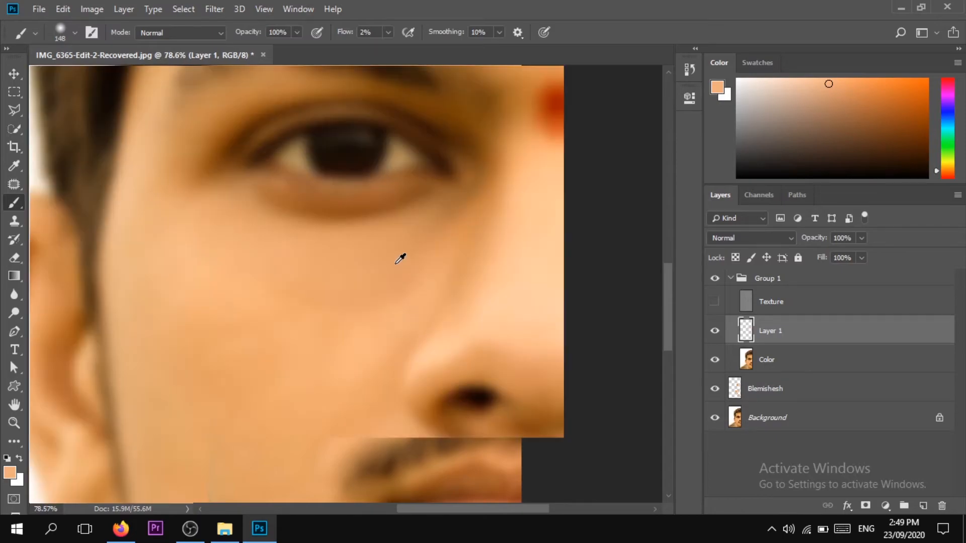
scroll(401, 258, down, 3)
scroll(401, 258, up, 8)
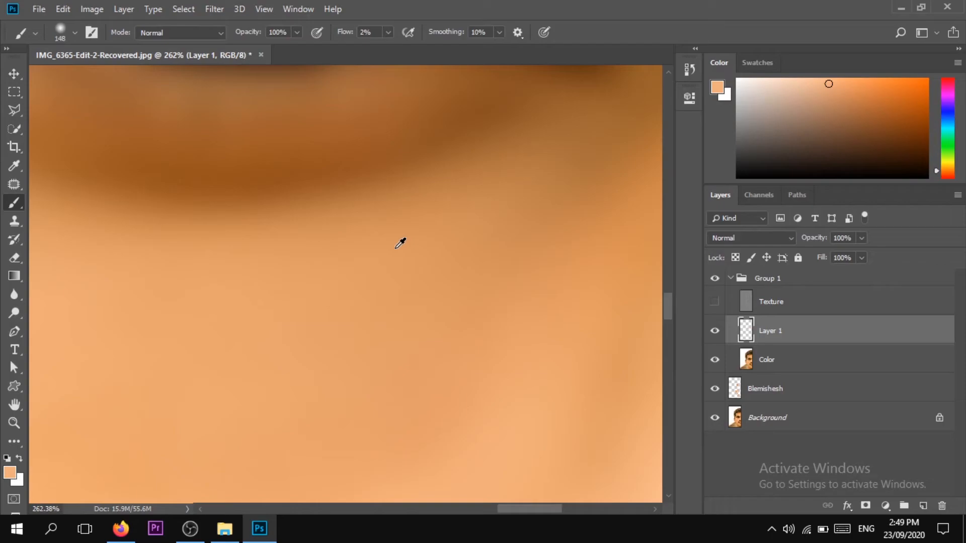
alt+click(551, 219)
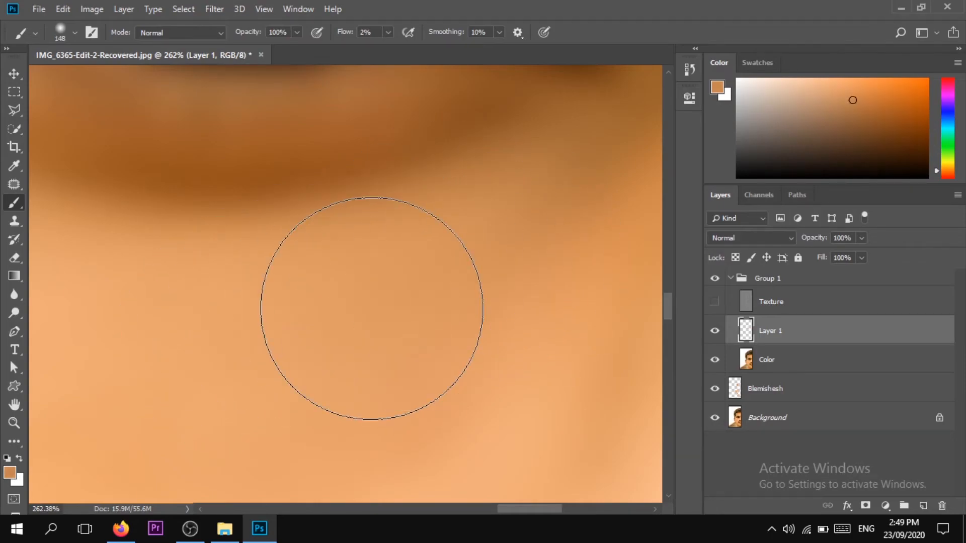
Resample the skin below the inner eye corner and beside the nose, blending it under the eye with a 125 px brush
scroll(403, 293, down, 3)
scroll(403, 293, down, 5)
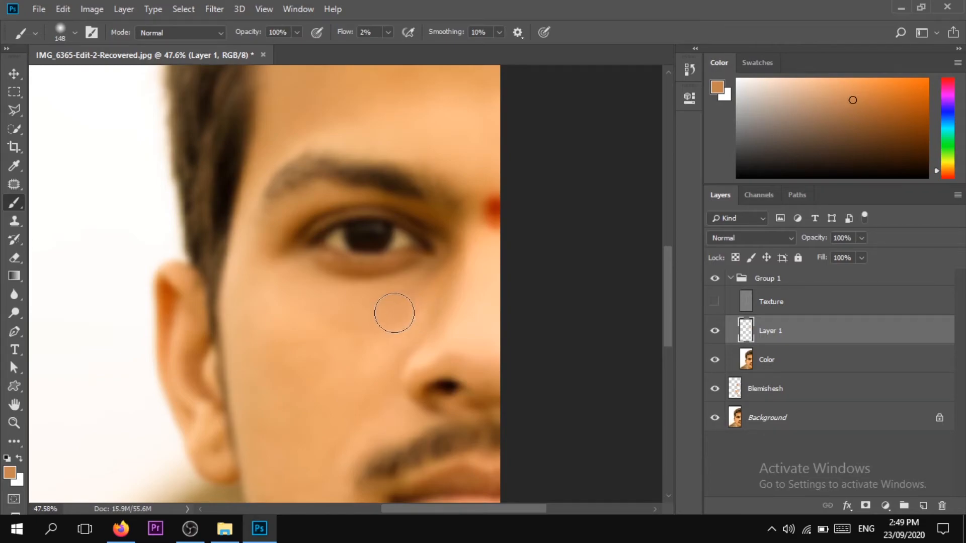
scroll(395, 312, up, 2)
scroll(410, 288, up, 3)
scroll(410, 288, down, 5)
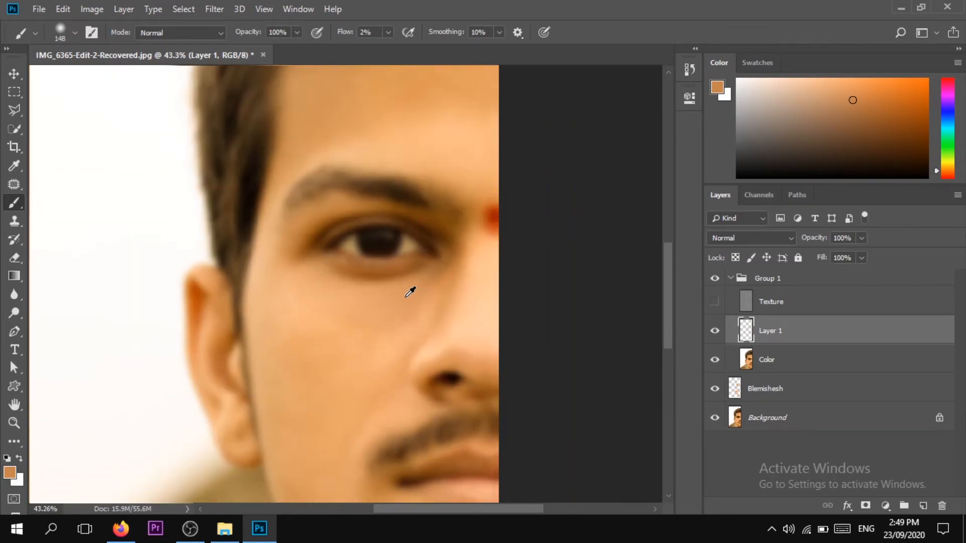
alt+click(436, 277)
alt+click(436, 276)
right_click(434, 278)
alt+right_click(419, 281)
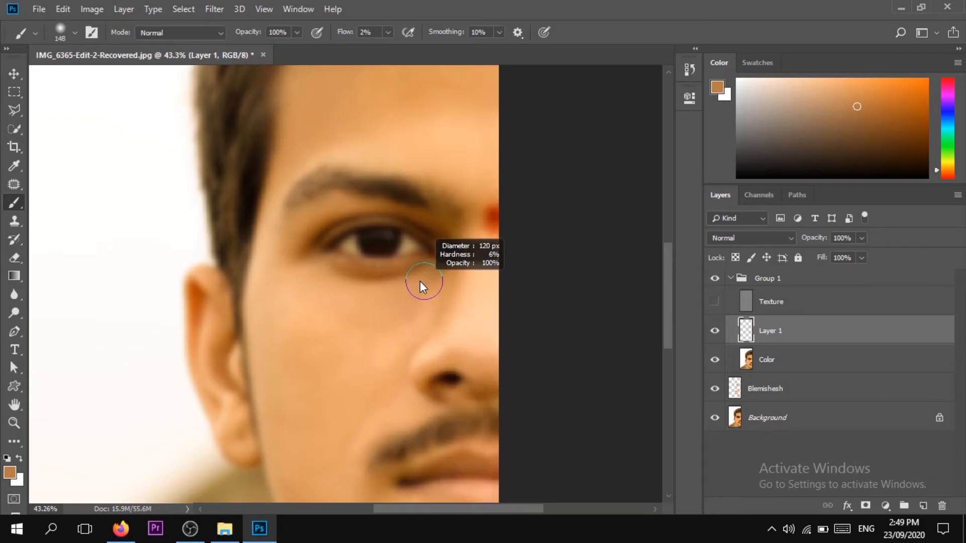
alt+click(420, 322)
alt+click(424, 320)
alt+right_click(405, 327)
mouse_move(405, 327)
mouse_down()
mouse_move(443, 268)
mouse_move(412, 290)
mouse_move(324, 261)
mouse_move(400, 292)
mouse_move(327, 284)
mouse_move(368, 301)
mouse_move(339, 298)
mouse_move(372, 340)
mouse_move(337, 319)
mouse_move(369, 336)
mouse_move(401, 319)
mouse_move(312, 323)
mouse_move(443, 289)
mouse_move(383, 349)
mouse_move(443, 277)
mouse_move(395, 355)
mouse_move(419, 300)
mouse_move(380, 342)
mouse_move(296, 323)
mouse_move(355, 352)
mouse_move(390, 345)
mouse_move(305, 308)
mouse_move(341, 324)
mouse_move(414, 319)
mouse_move(360, 315)
mouse_up()
Sample the dark brown at the inner eye corner and paint it down the side of the nose with a 79 px brush
alt+click(446, 260)
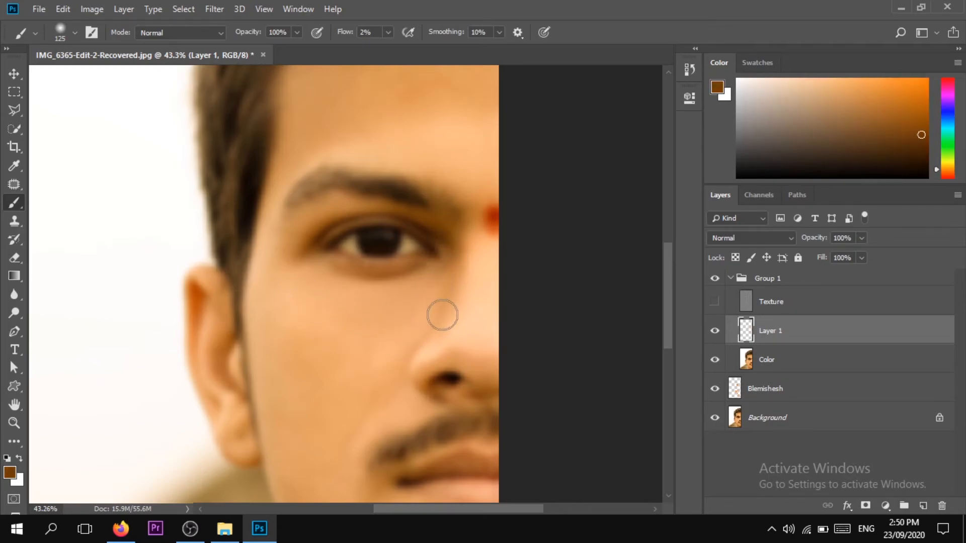
drag(440, 316, 429, 316)
alt+click(451, 248)
drag(433, 223, 445, 311)
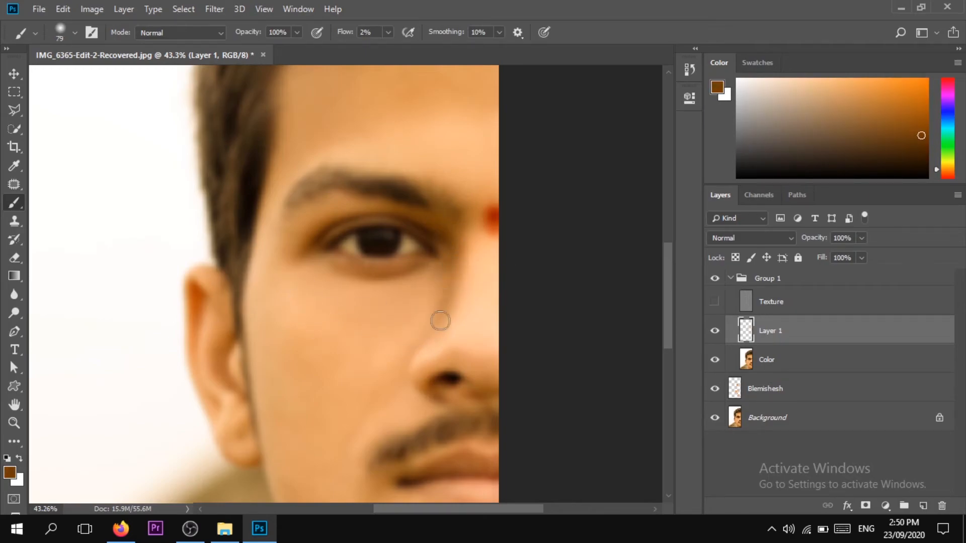
Sample skin tones from the cheek, nostril wing and nose bridge, blending them over the nose
alt+click(408, 362)
alt+click(442, 352)
alt+click(477, 248)
alt+click(474, 355)
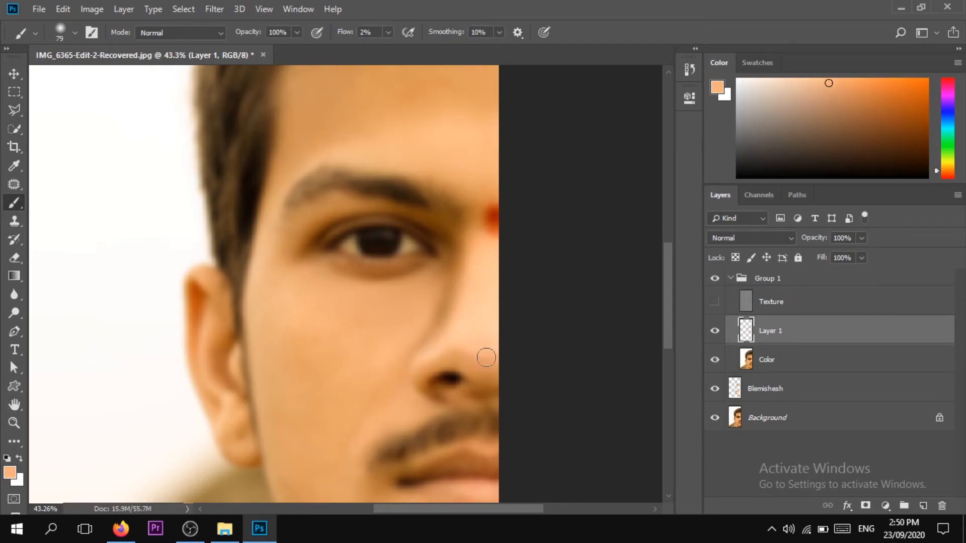
Sample the cheek tones and paint them over the lower cheek and down toward the jaw
scroll(413, 317, down, 3)
drag(284, 276, 322, 276)
alt+click(290, 315)
mouse_move(290, 315)
mouse_down()
mouse_move(297, 307)
mouse_move(313, 483)
mouse_move(324, 395)
mouse_move(292, 418)
mouse_up()
alt+click(272, 300)
mouse_move(319, 272)
mouse_down()
mouse_move(347, 297)
mouse_move(275, 268)
mouse_up()
Blend repeatedly sampled skin tones over the outer cheek, working up toward the outer corner of the eye
alt+click(299, 232)
drag(275, 187, 259, 187)
alt+click(287, 216)
drag(287, 216, 287, 250)
alt+click(295, 171)
drag(295, 165, 280, 190)
alt+click(295, 176)
Sample tones below the outer eye corner, under the eye and on the nose to even out those areas
alt+click(314, 146)
alt+click(358, 153)
alt+click(456, 185)
alt+click(471, 164)
alt+click(466, 183)
Blend sampled skin tones beside the nose, around the nostril and over the skin above the moustache
scroll(445, 251, down, 5)
scroll(443, 352, up, 6)
mouse_move(387, 245)
mouse_down()
mouse_move(408, 251)
mouse_move(381, 258)
mouse_up()
alt+click(407, 250)
alt+click(433, 308)
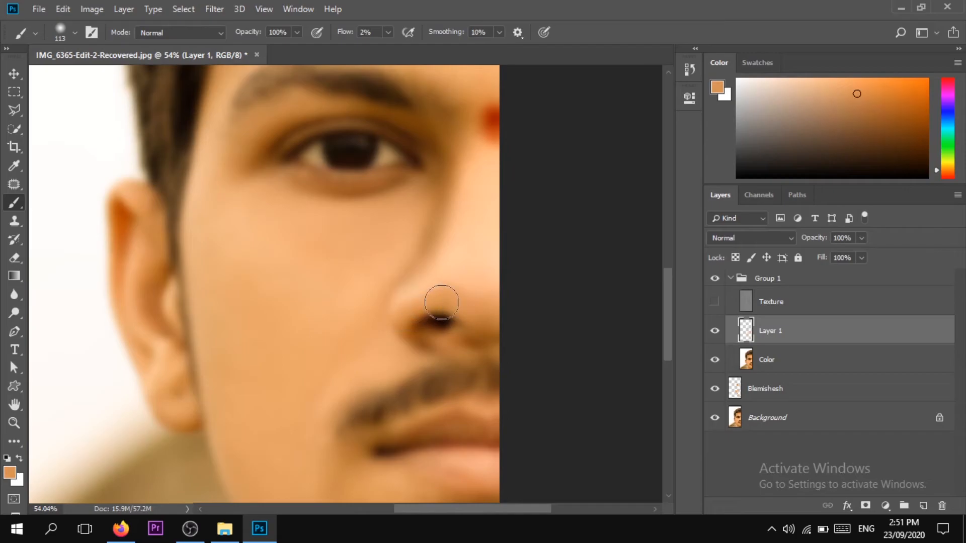
scroll(452, 358, up, 2)
drag(392, 368, 374, 370)
alt+click(355, 373)
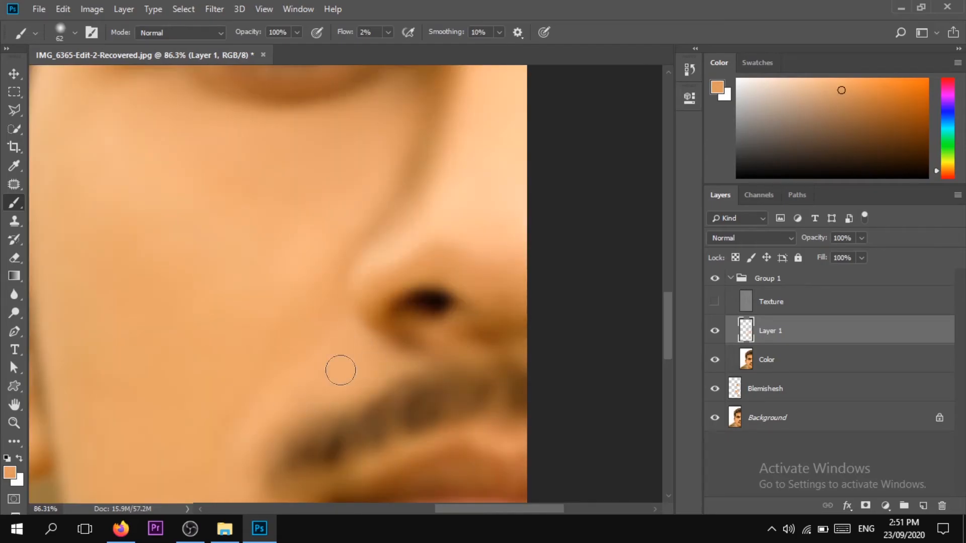
Sample the cheek tone and paint it over the lower cheek toward the outer end of the moustache and the mouth corner
scroll(370, 367, down, 5)
scroll(371, 375, up, 3)
alt+click(242, 360)
drag(223, 321, 243, 319)
mouse_move(215, 286)
mouse_down()
mouse_move(246, 347)
mouse_move(242, 325)
mouse_move(271, 423)
mouse_up()
scroll(344, 370, up, 4)
drag(340, 388, 306, 393)
alt+click(301, 431)
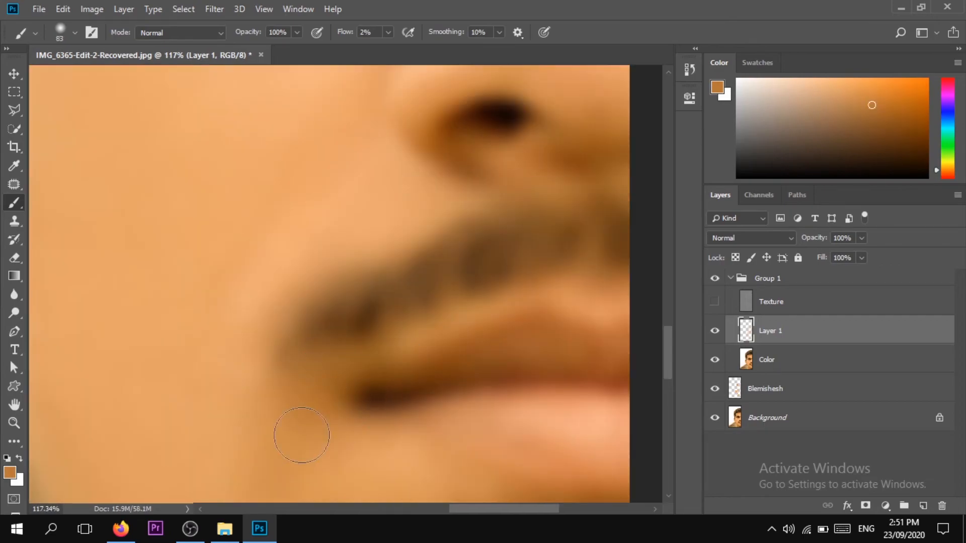
Blend repeatedly sampled skin tones below the mouth corner and along the lower cheek and jaw
scroll(370, 355, down, 3)
alt+click(306, 319)
scroll(322, 395, down, 5)
alt+click(333, 442)
alt+click(347, 405)
alt+click(323, 418)
drag(328, 442, 349, 440)
alt+click(291, 447)
drag(251, 416, 258, 439)
scroll(359, 358, down, 2)
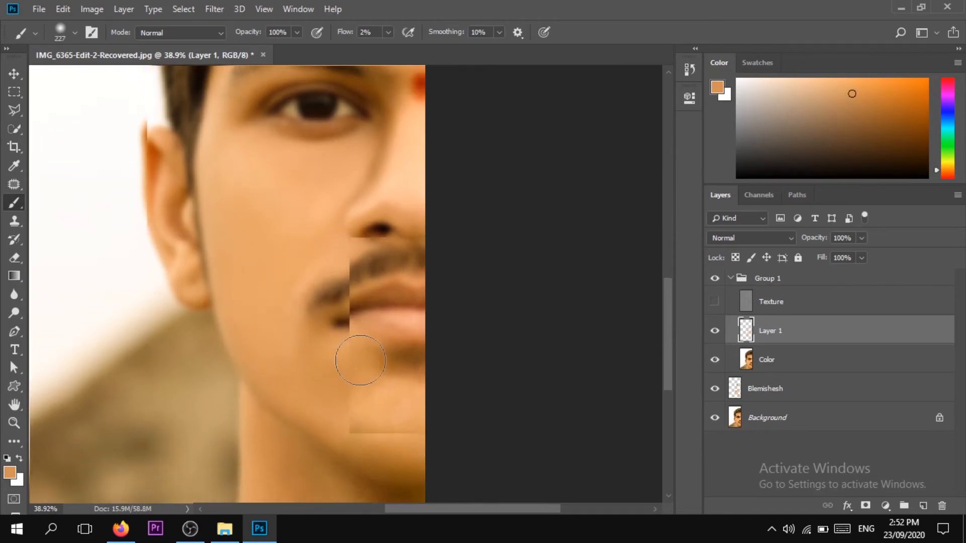
Sample skin tones below the lower lip and on the chin to even out the chin area
alt+click(353, 400)
alt+click(398, 396)
alt+click(420, 348)
alt+click(409, 396)
Show the Texture layer again and compare the whole face with Layer 1 hidden and shown
scroll(401, 215, down, 5)
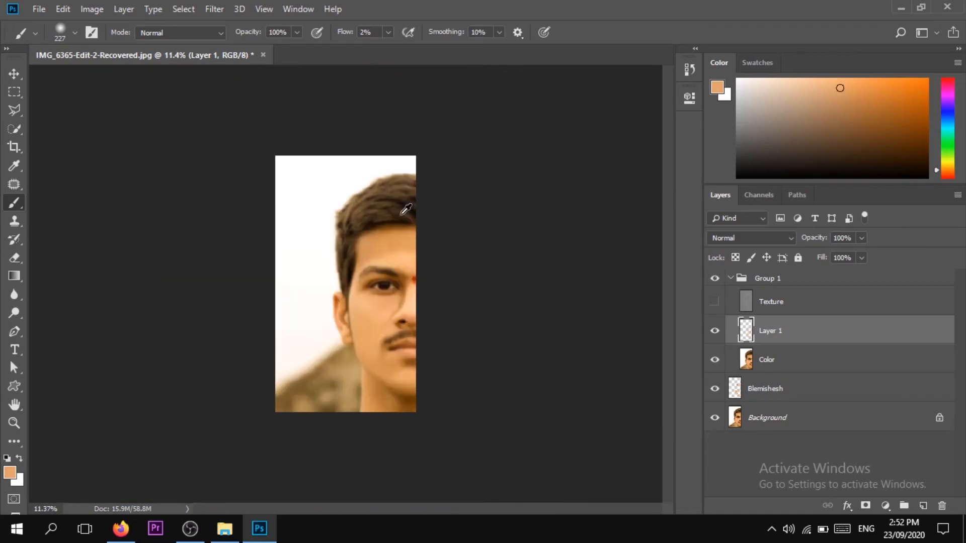
scroll(406, 209, up, 3)
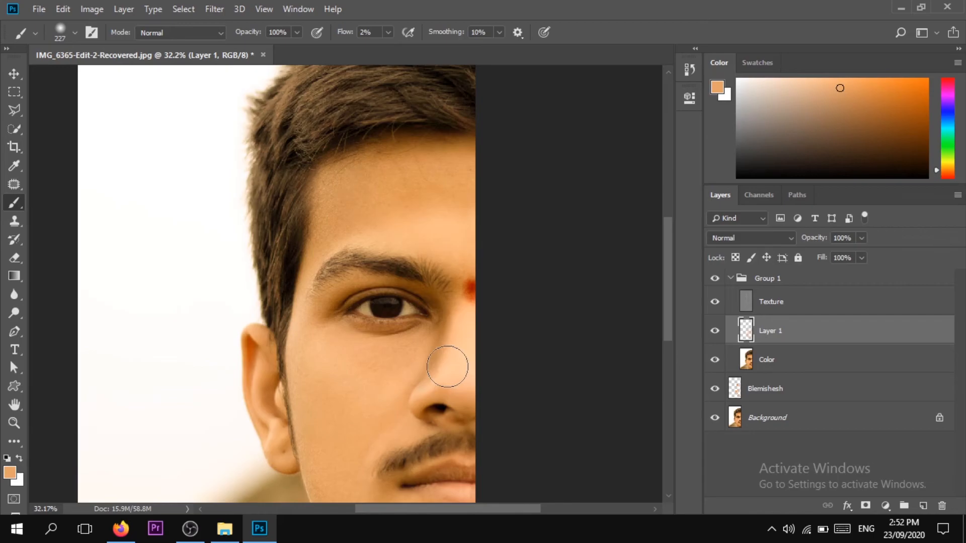
scroll(447, 357, down, 2)
scroll(481, 349, up, 1)
scroll(480, 348, up, 1)
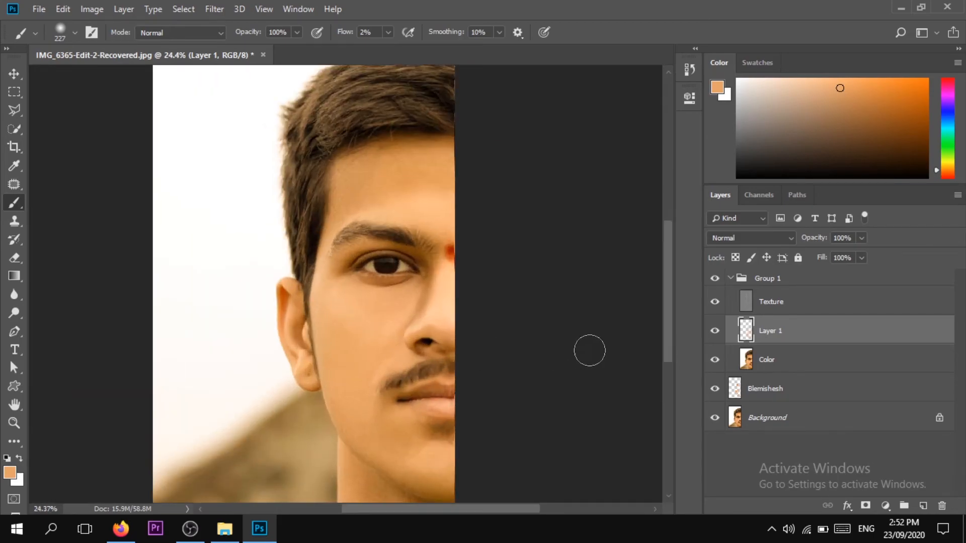
click(716, 335)
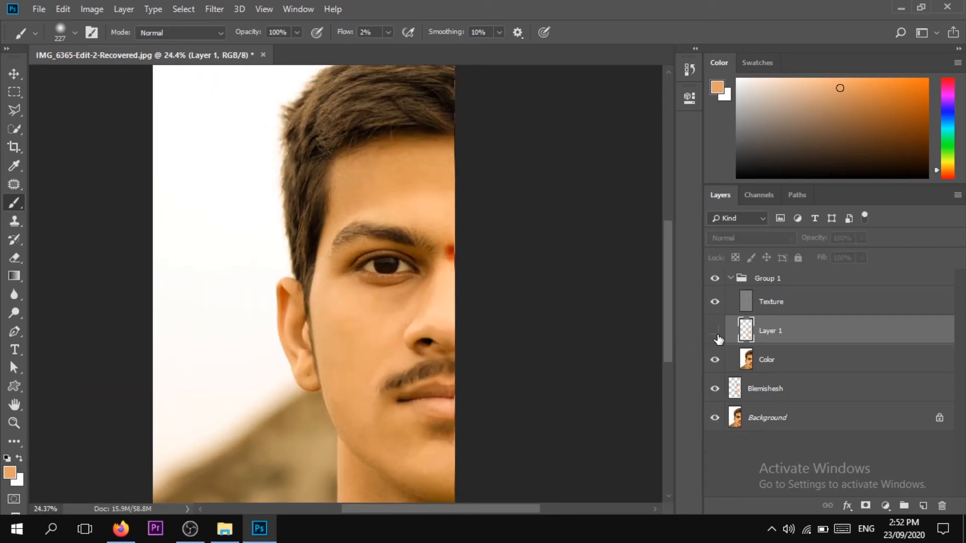
click(716, 335)
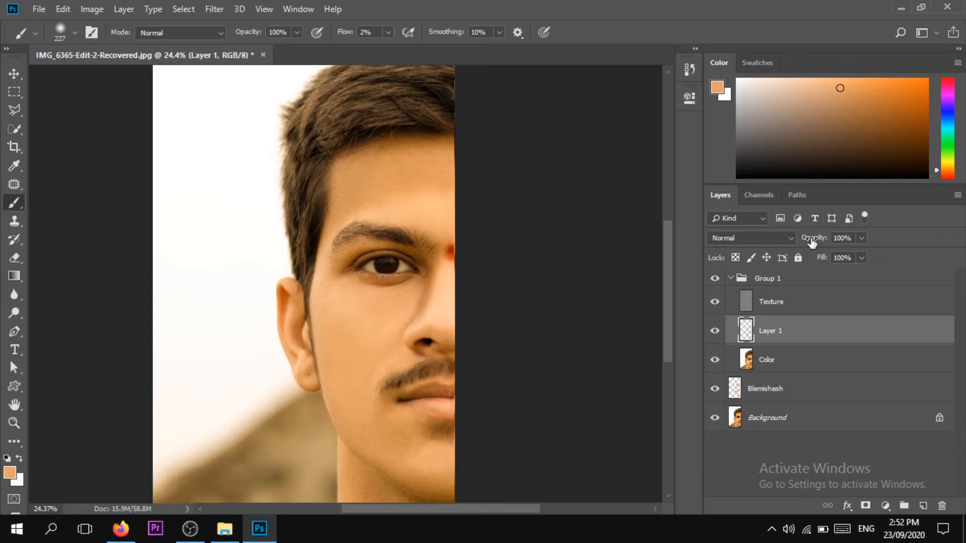
Set the opacity of Layer 1 to 72%
drag(816, 242, 800, 249)
click(850, 239)
text(72)
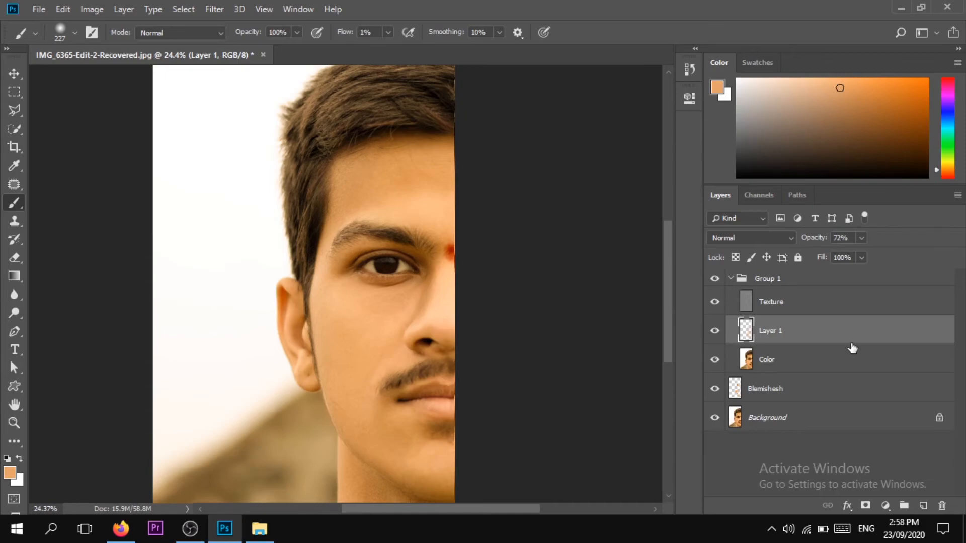
Collapse Group 1, add a Curves adjustment layer above it and pull the RGB midtones strongly down to darken the image
click(732, 279)
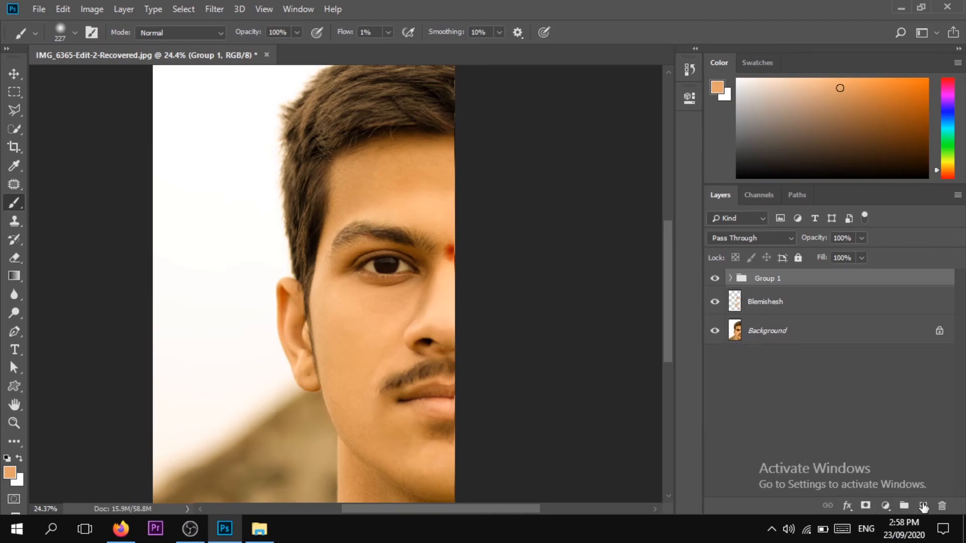
click(890, 506)
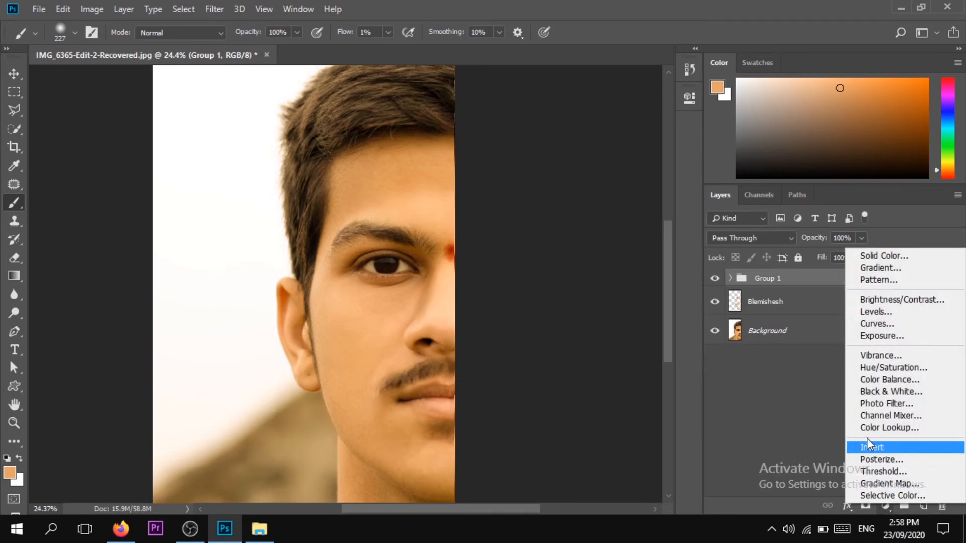
click(886, 324)
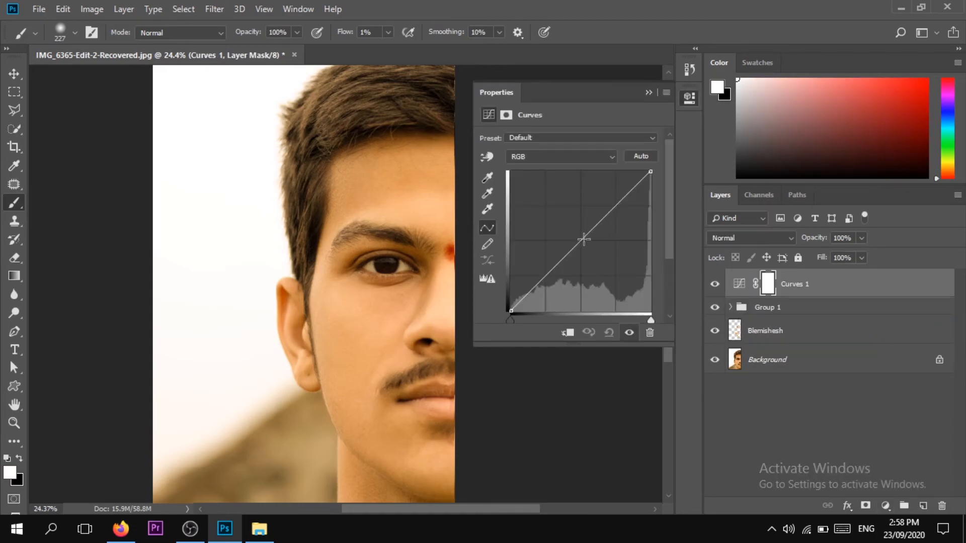
drag(580, 237, 605, 268)
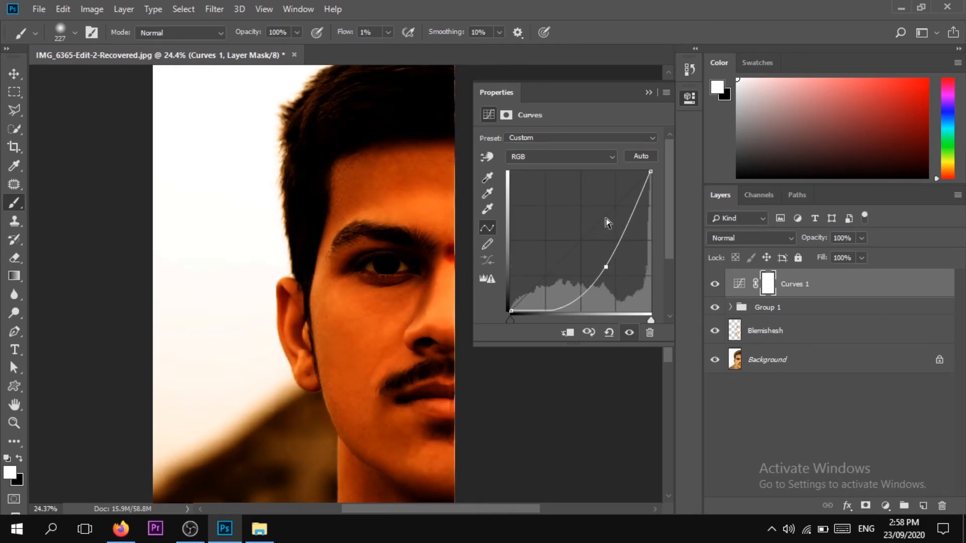
click(647, 94)
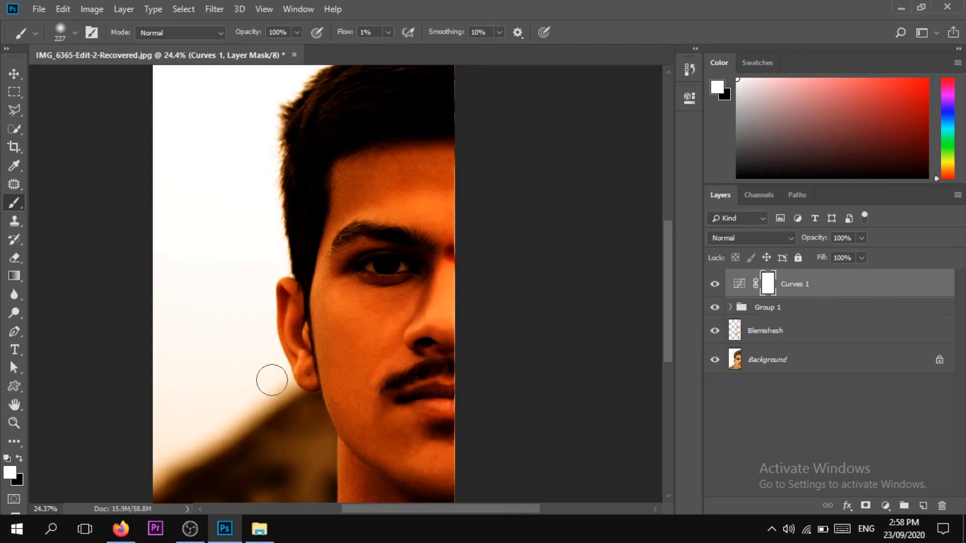
Invert the Curves 1 mask to black and paint white at 1% flow over the cheek beside the ear to contour it
key(ctrl+i)
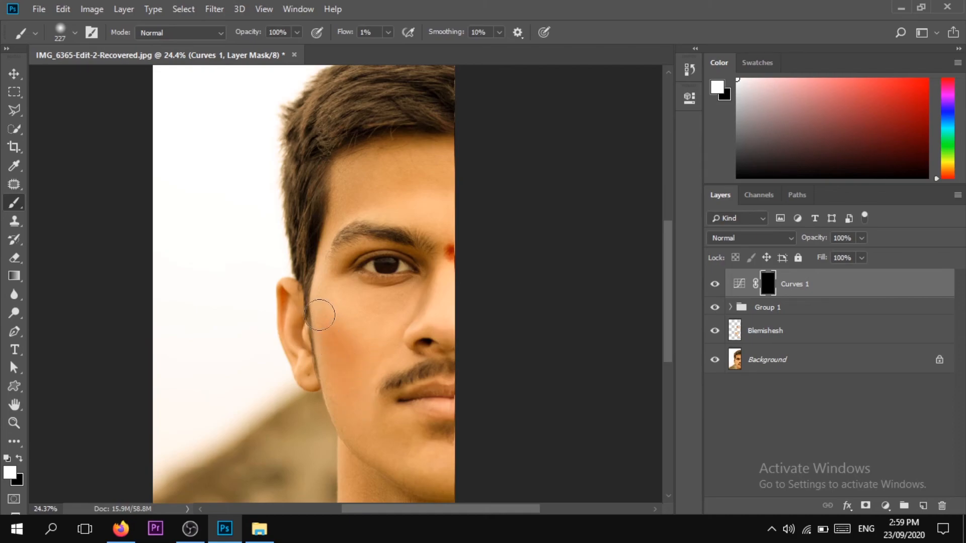
mouse_move(319, 323)
mouse_down()
mouse_move(335, 379)
mouse_move(357, 360)
mouse_move(353, 413)
mouse_move(342, 354)
mouse_move(348, 407)
mouse_move(326, 354)
mouse_move(348, 405)
mouse_move(377, 412)
mouse_move(402, 375)
mouse_move(390, 348)
mouse_move(336, 322)
mouse_move(351, 358)
mouse_move(338, 322)
mouse_move(353, 320)
mouse_move(333, 316)
mouse_move(320, 292)
mouse_move(372, 334)
mouse_move(324, 291)
mouse_move(358, 328)
mouse_up()
Split the Curves 1 layer's Blend If underlying white slider to 131 / 226, and compare the image with the layer hidden and shown
key(ctrl+2)
key(h)
double_click(921, 292)
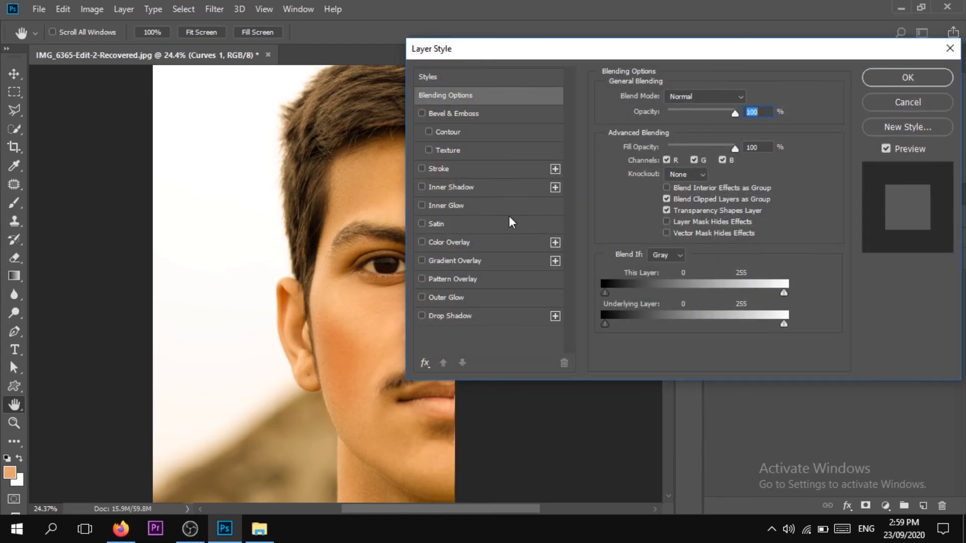
drag(621, 53, 686, 35)
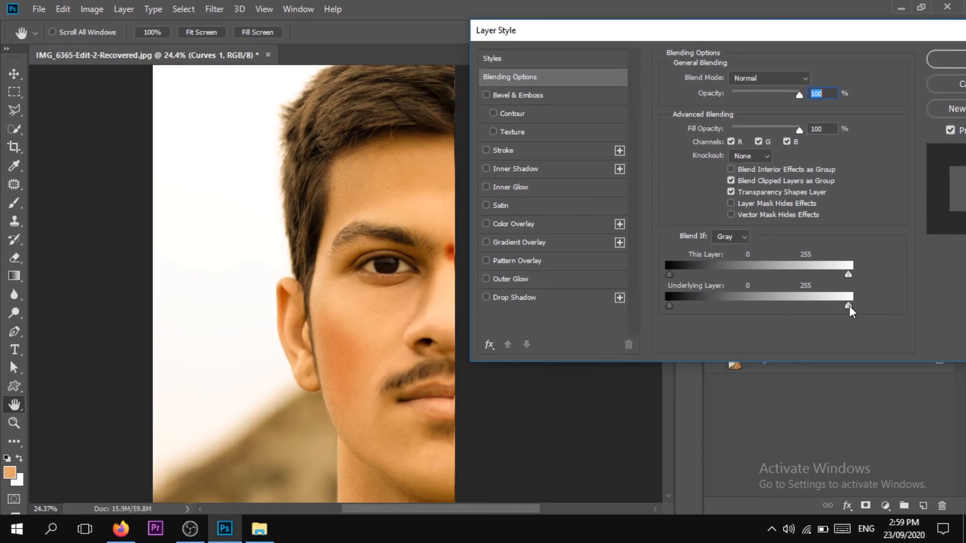
drag(848, 306, 782, 307)
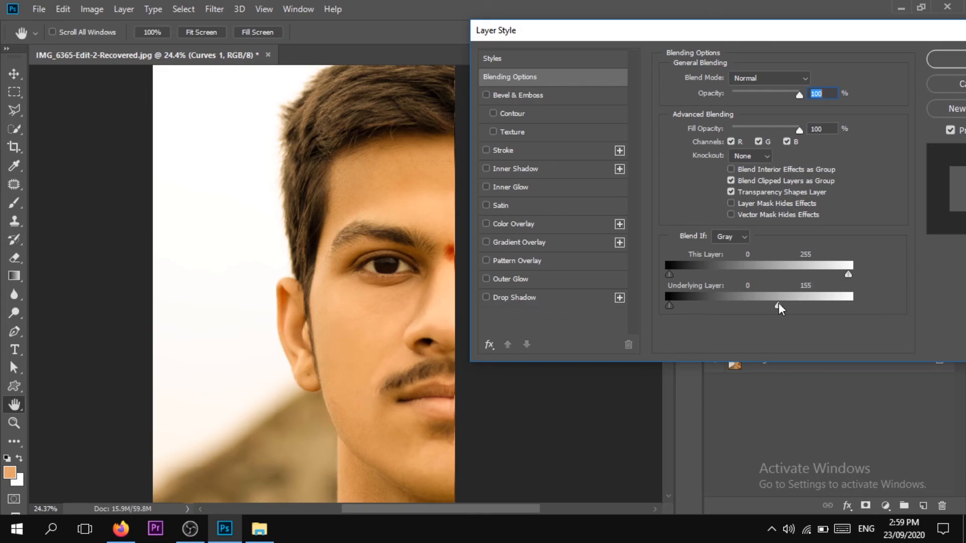
drag(789, 303, 801, 307)
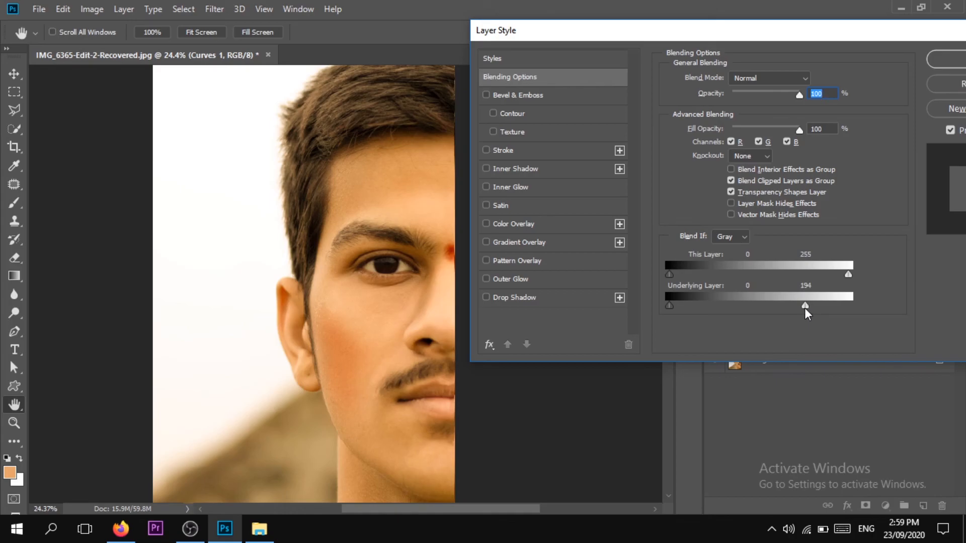
drag(804, 309, 806, 308)
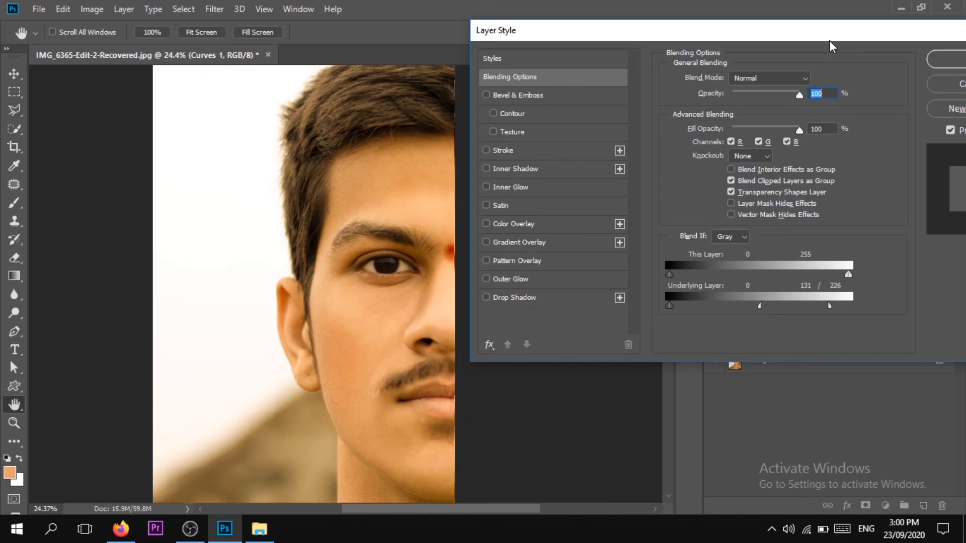
drag(817, 39, 673, 40)
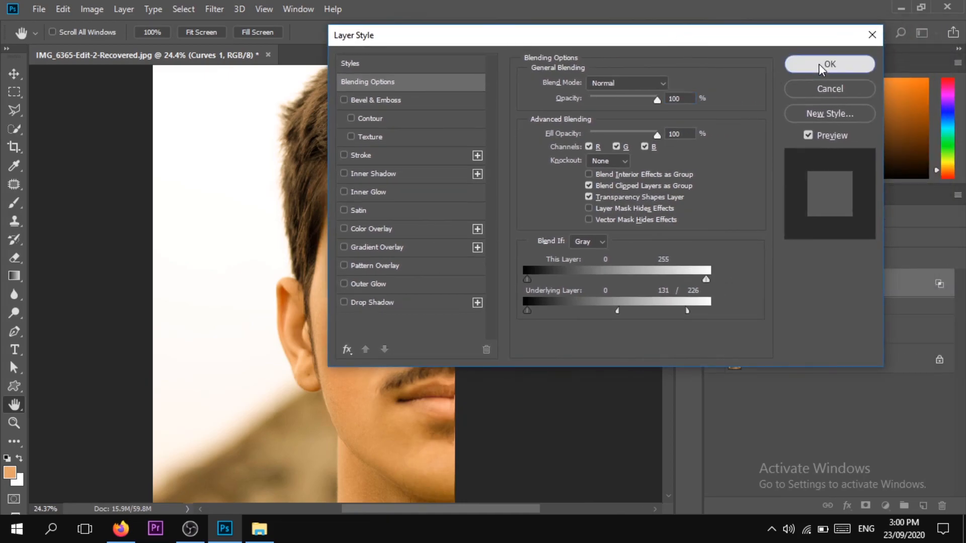
click(820, 63)
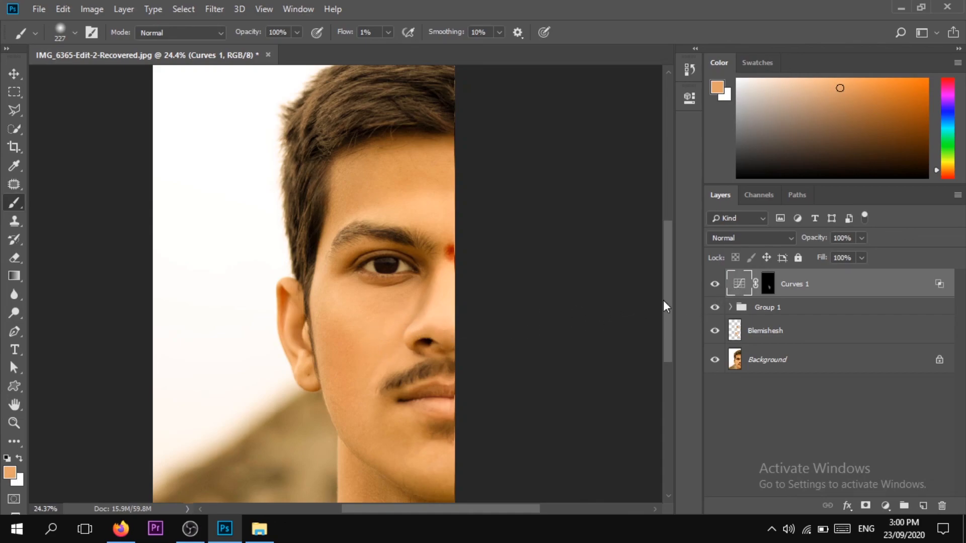
click(713, 284)
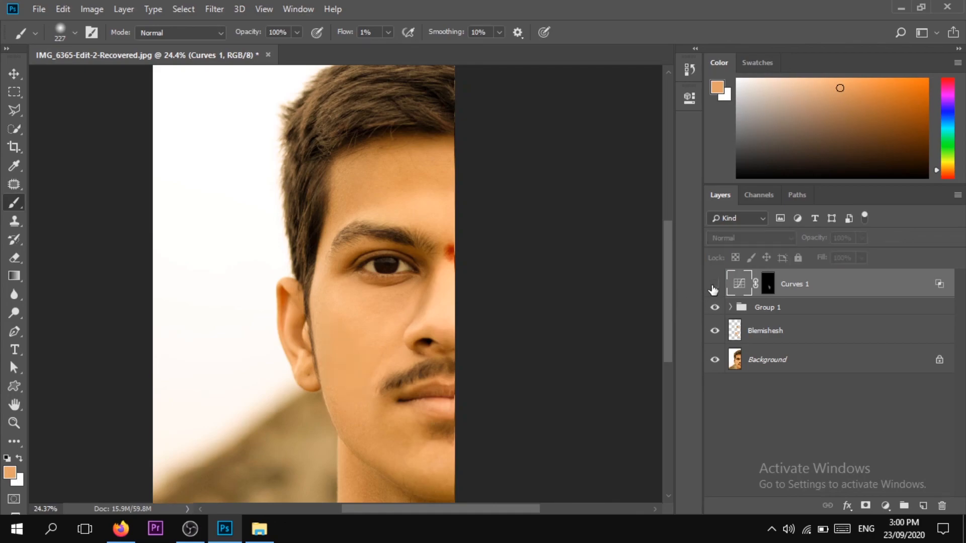
click(713, 285)
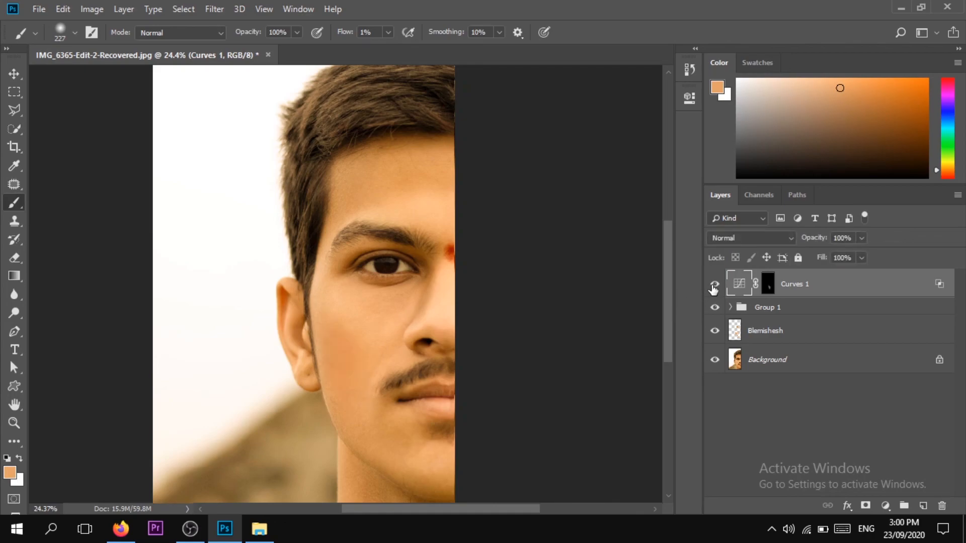